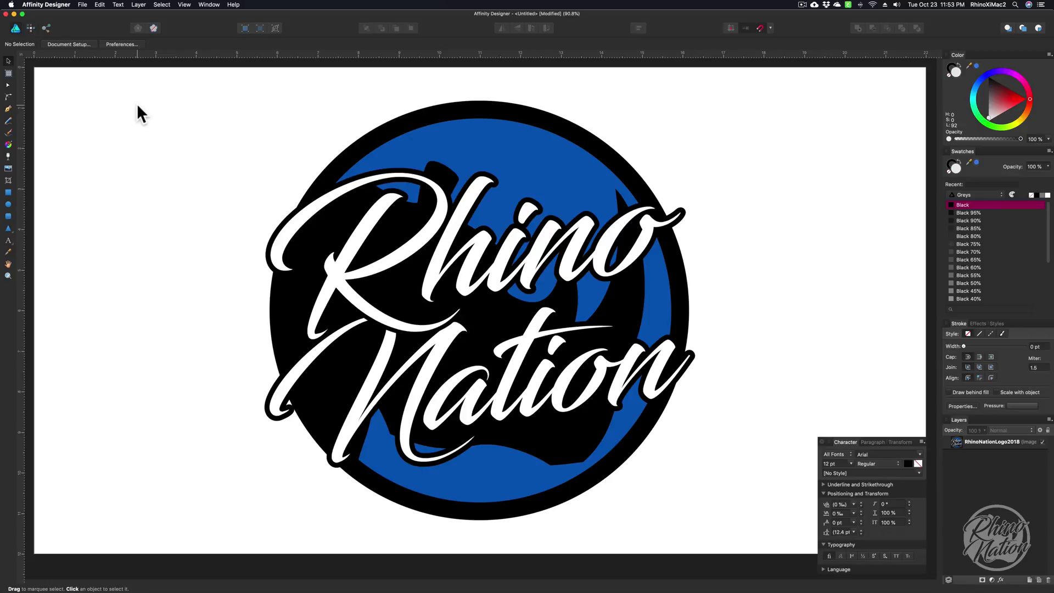
Undo the placement of the RhinoNationLogo2018 image so the canvas is empty
key("super+z")
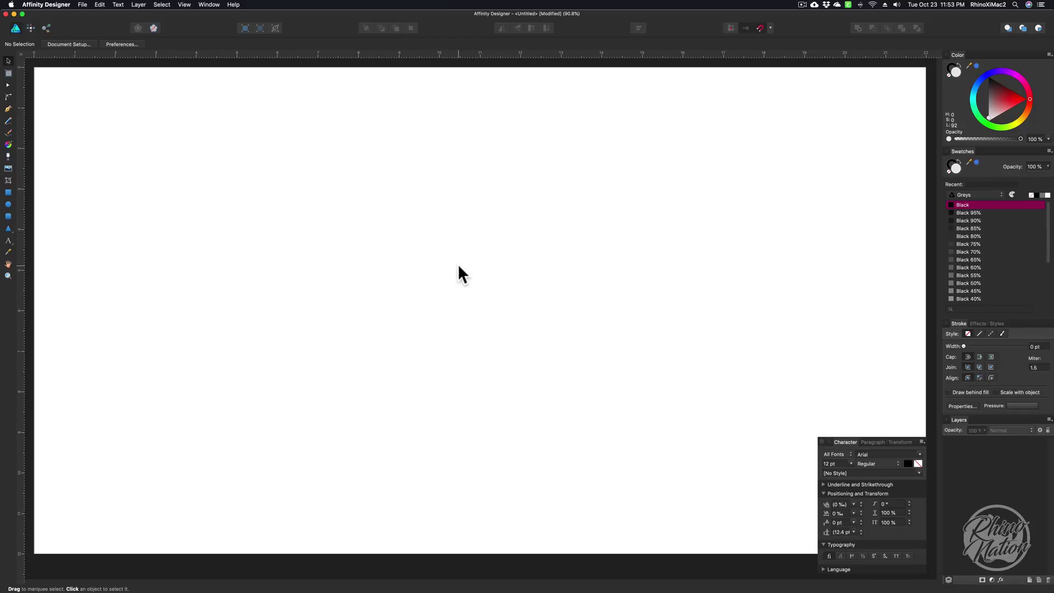
left_click(186, 5)
mouse_move(223, 195)
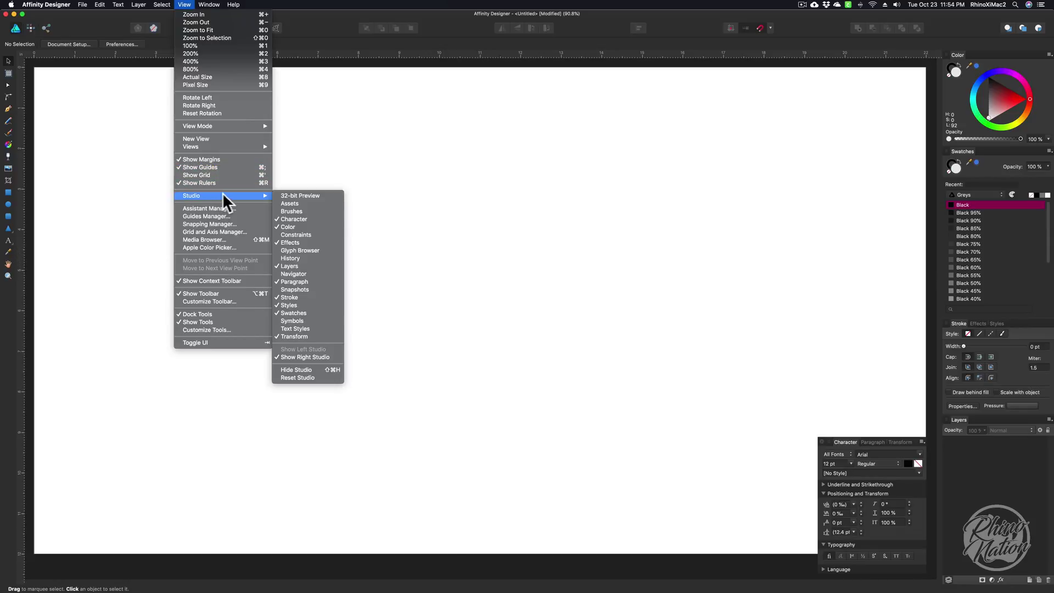
left_click(324, 219)
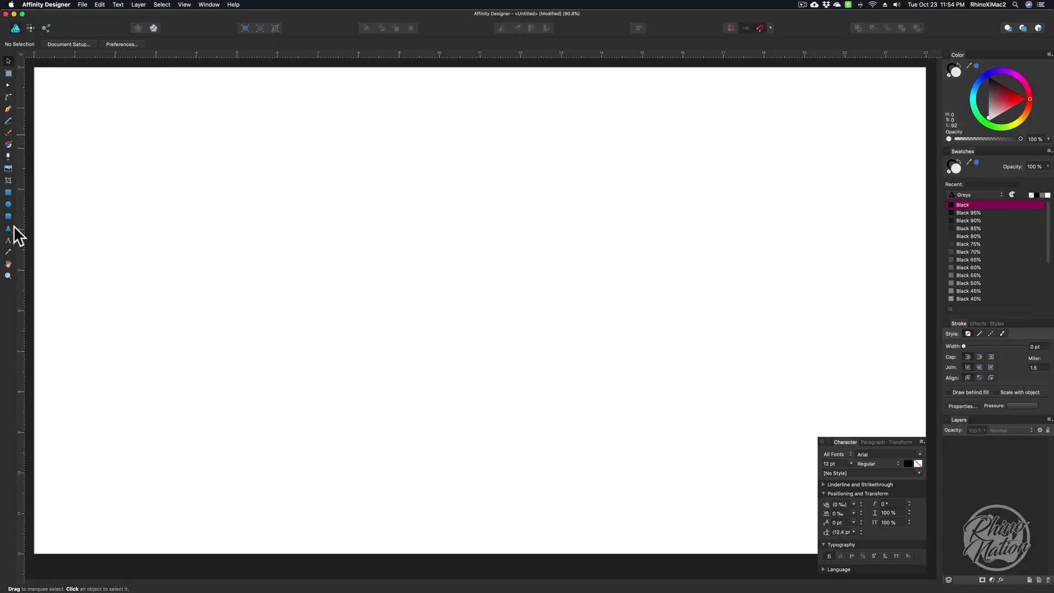
Add the art text GRADUATION in Arial near the middle of the page
left_click_drag(9, 240, 59, 241)
left_click(471, 310)
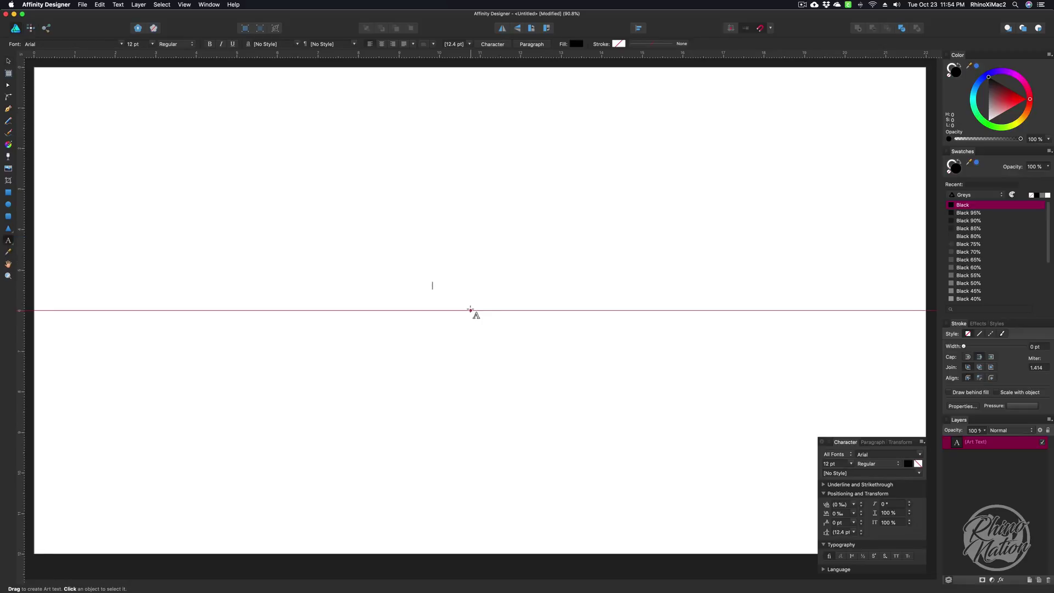
type("GRA")
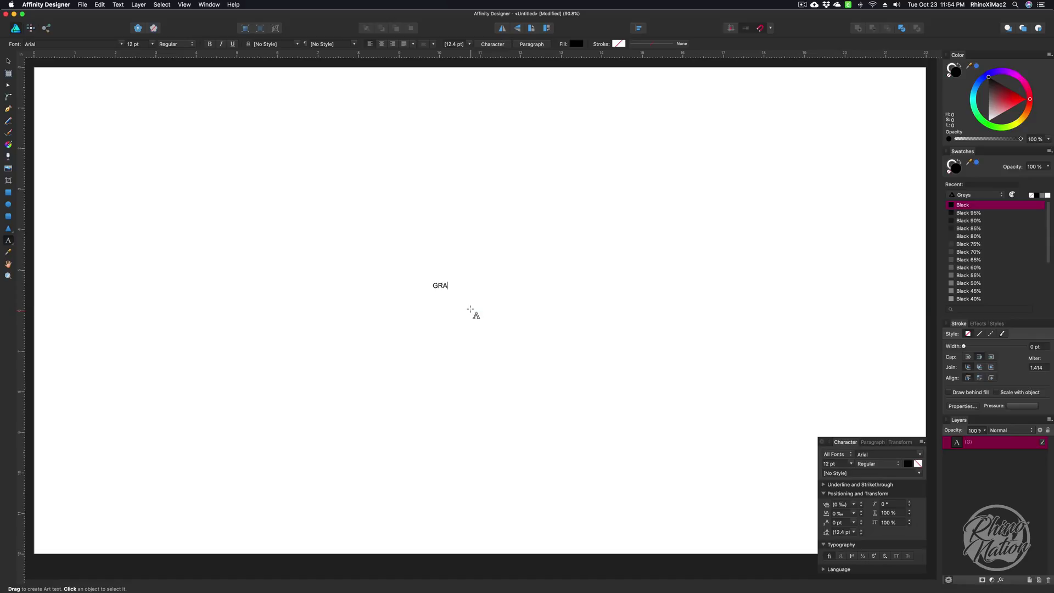
type("DUATION")
left_click(6, 61)
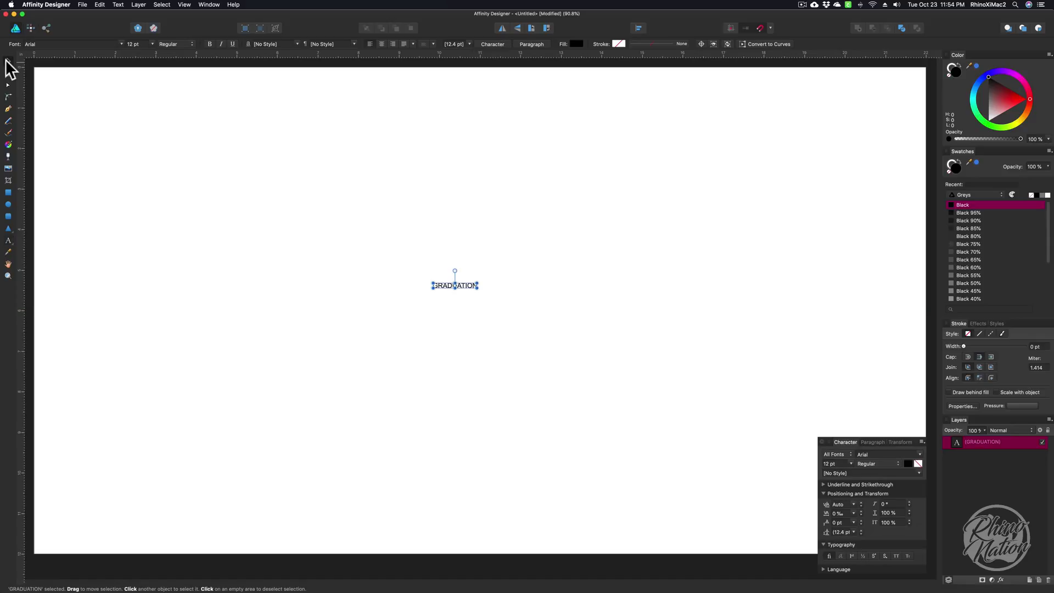
Enlarge the GRADUATION text to about 161 pt and position it around the middle of the page
left_click_drag(477, 287, 734, 360)
left_click_drag(665, 316, 489, 258)
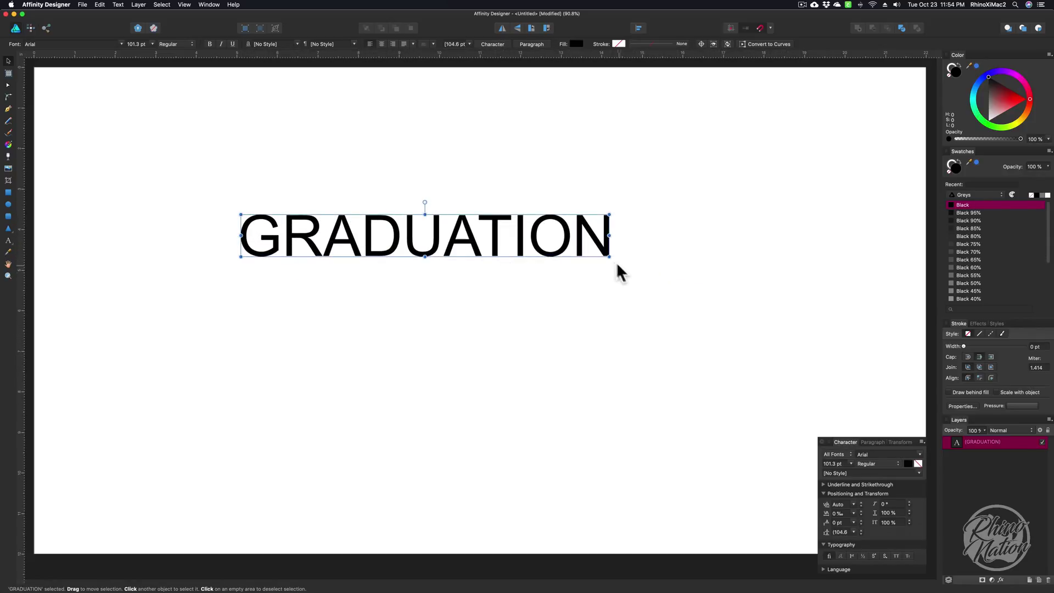
left_click_drag(609, 256, 823, 343)
left_click_drag(628, 273, 569, 299)
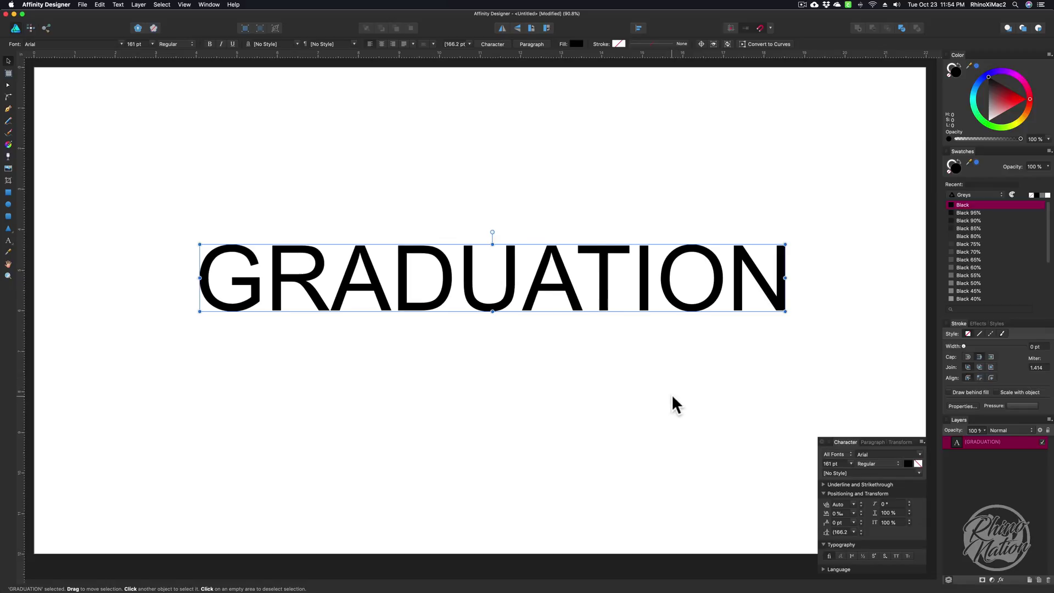
Change the font of the GRADUATION text to Crown Title
left_click(919, 454)
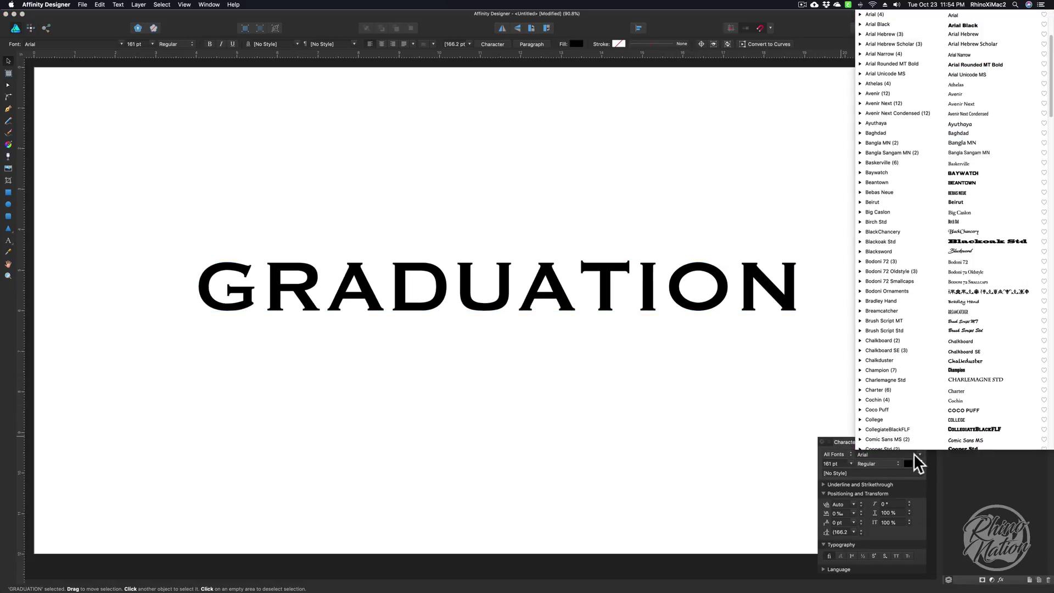
scroll(900, 420, "down", 3)
left_click(892, 421)
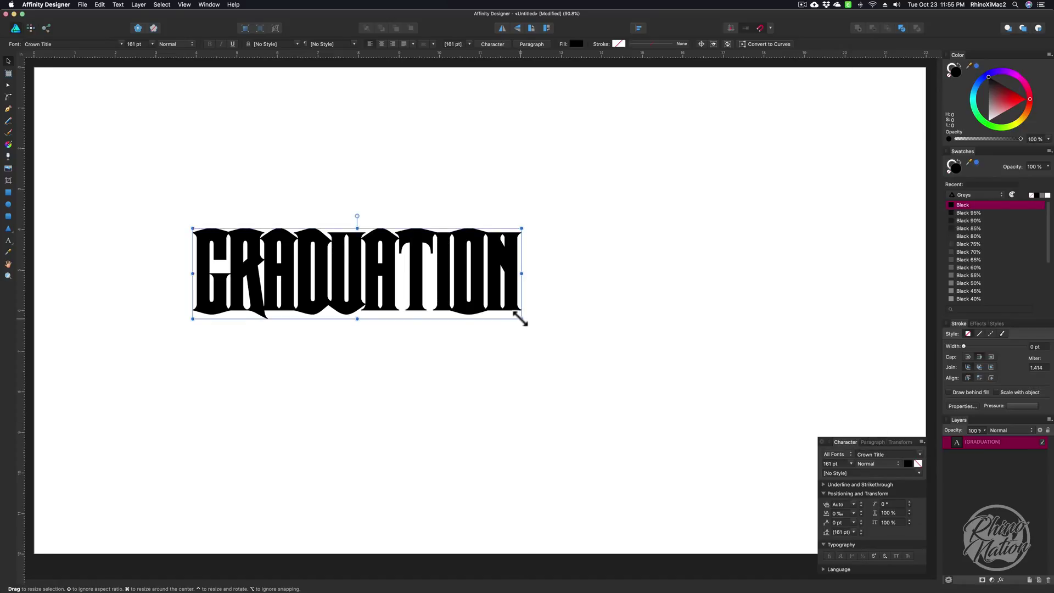
Scale the GRADUATION text up to about 342.5 pt and move it to the upper middle of the page
left_click_drag(520, 318, 892, 421)
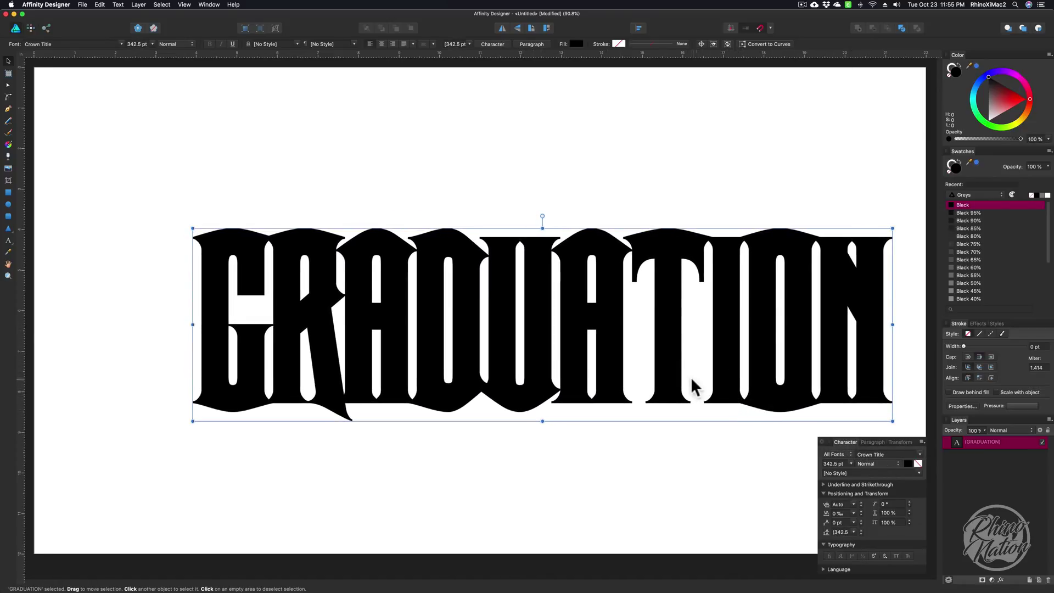
left_click_drag(690, 376, 618, 315)
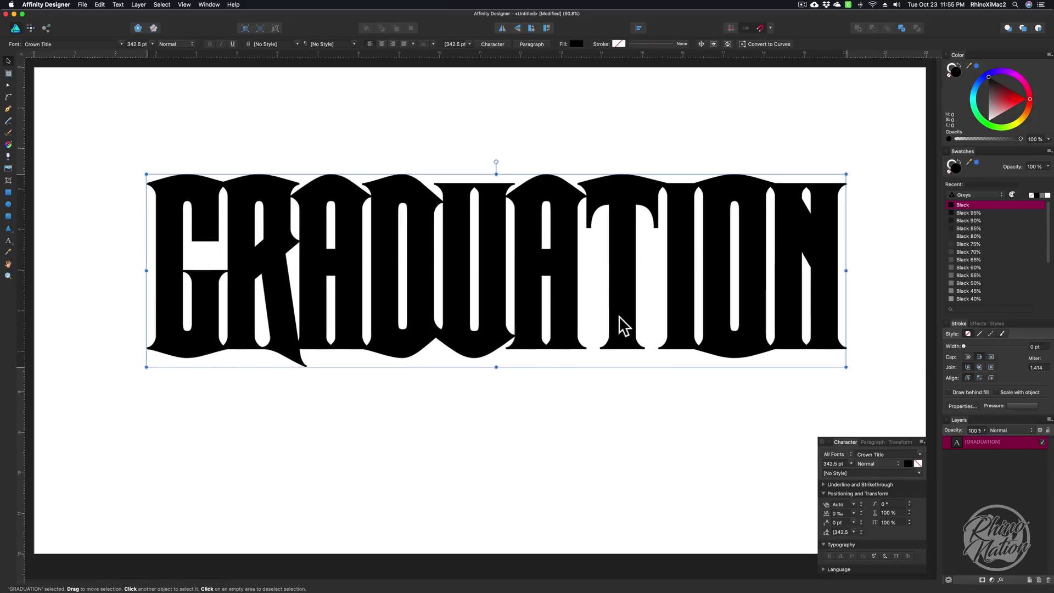
left_click_drag(681, 277, 675, 273)
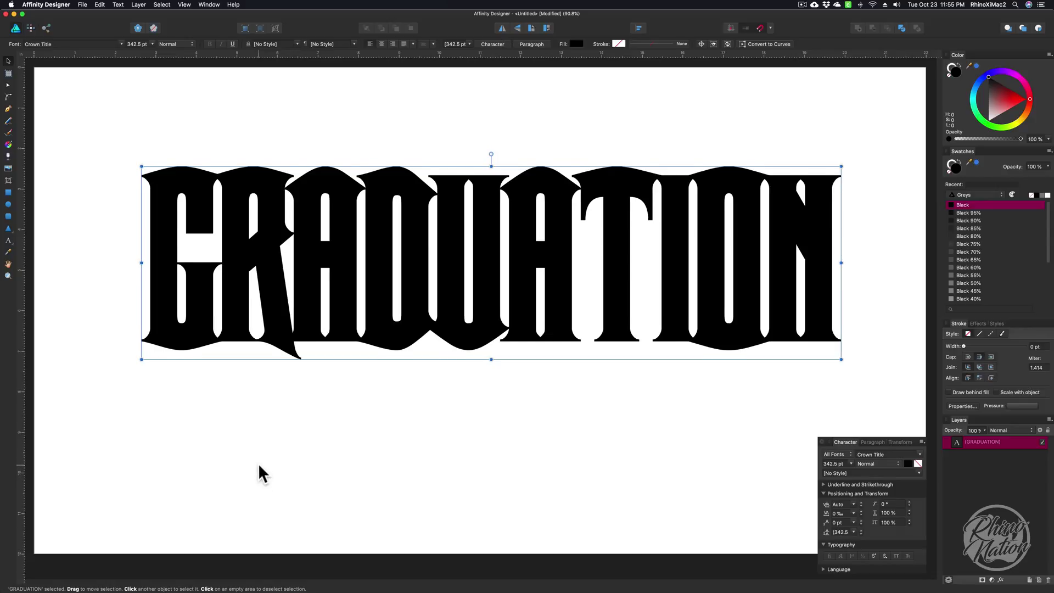
key("ctrl+z")
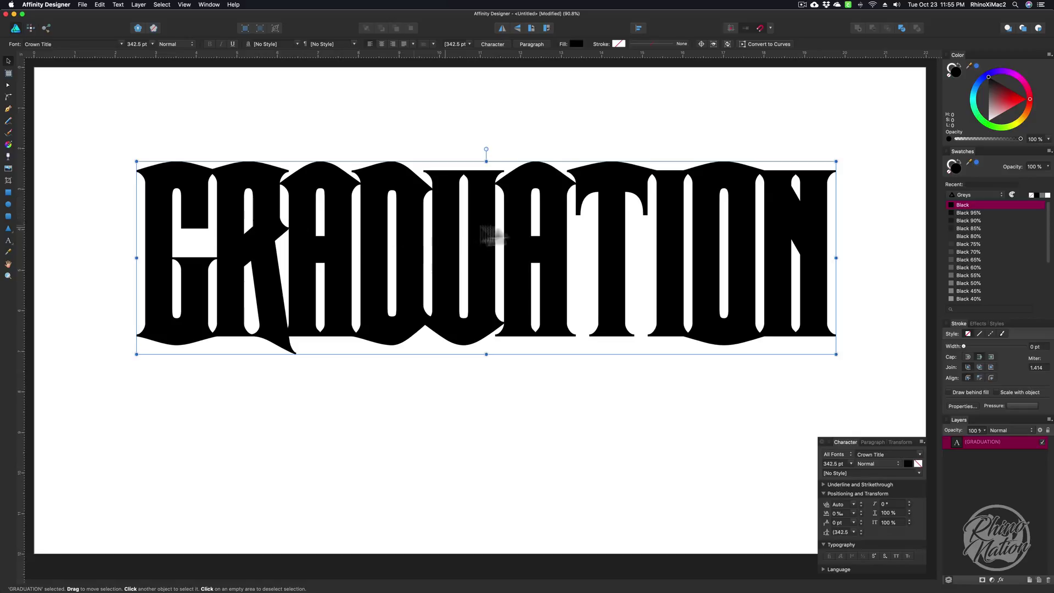
left_click_drag(406, 215, 401, 219)
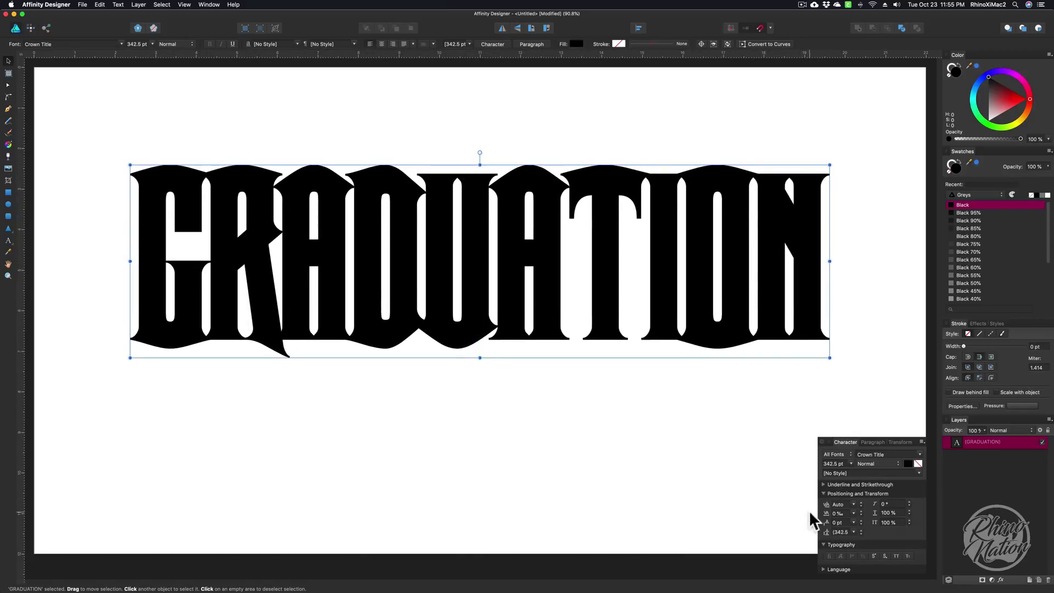
Set the tracking of the GRADUATION text to 40 ‰
left_click_drag(828, 443, 821, 395)
left_click(847, 464)
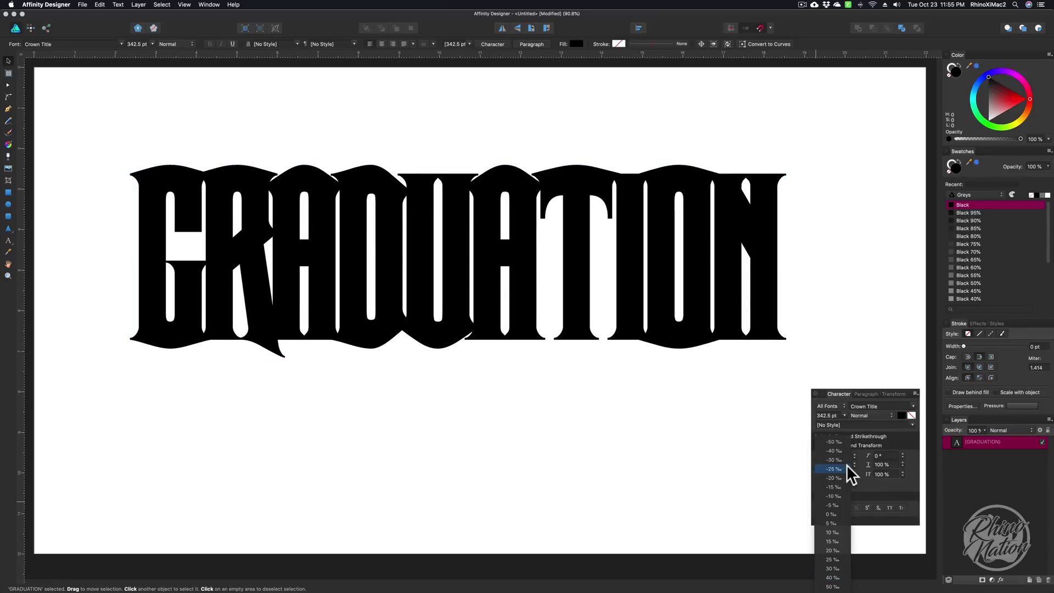
left_click(829, 578)
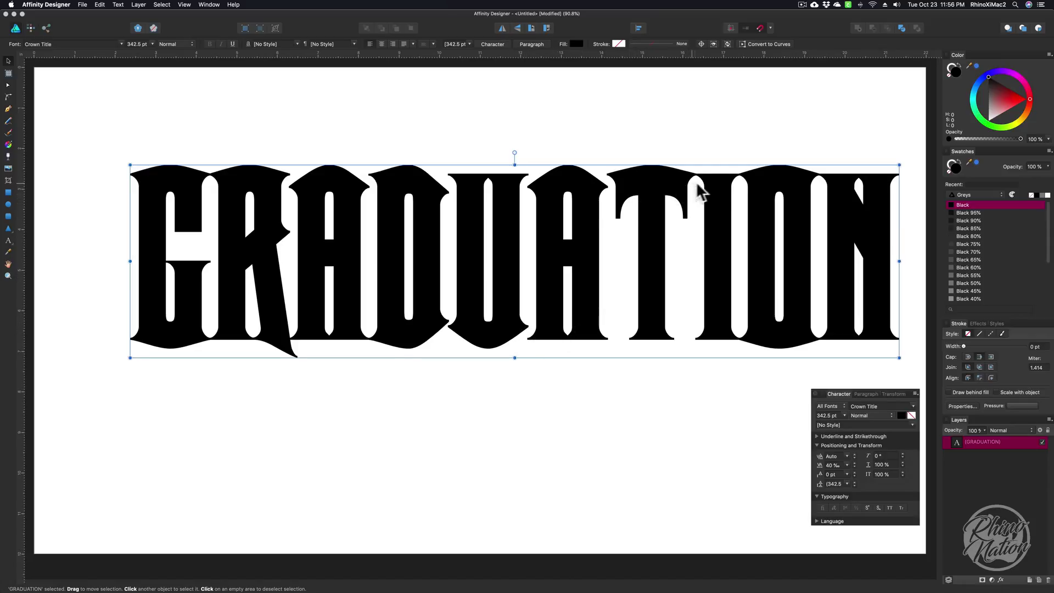
Recentre the GRADUATION text horizontally on the page and scale it down to about 299.1 pt
left_click_drag(840, 320, 808, 324)
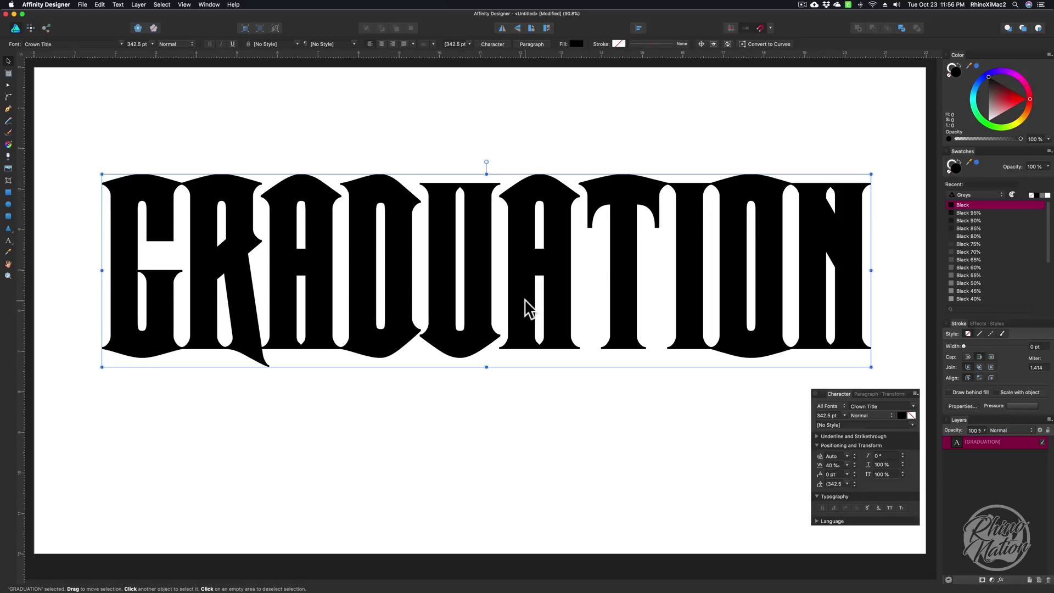
left_click_drag(856, 394, 855, 440)
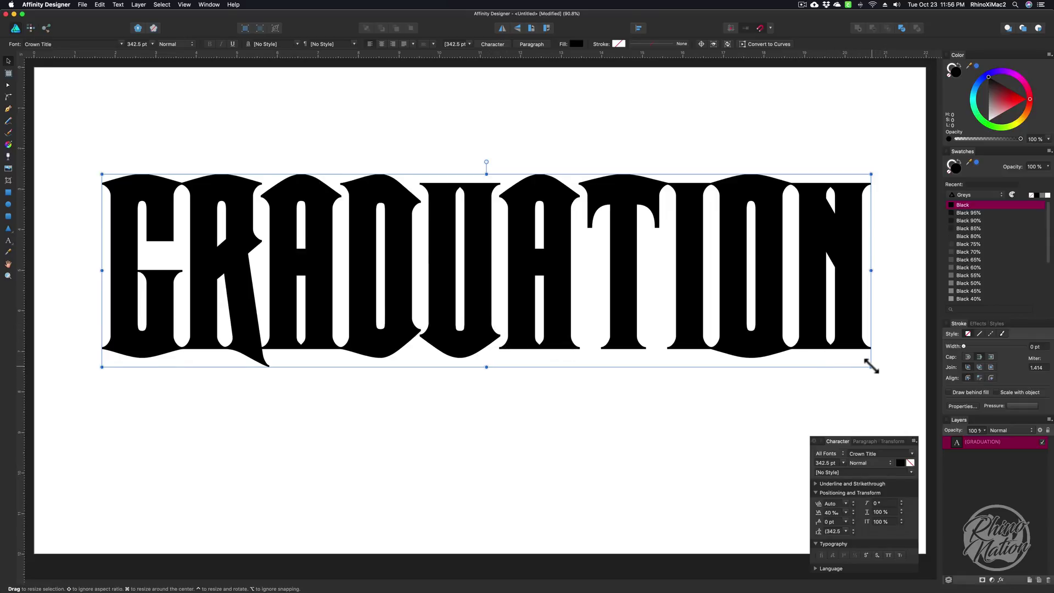
left_click_drag(870, 367, 826, 344)
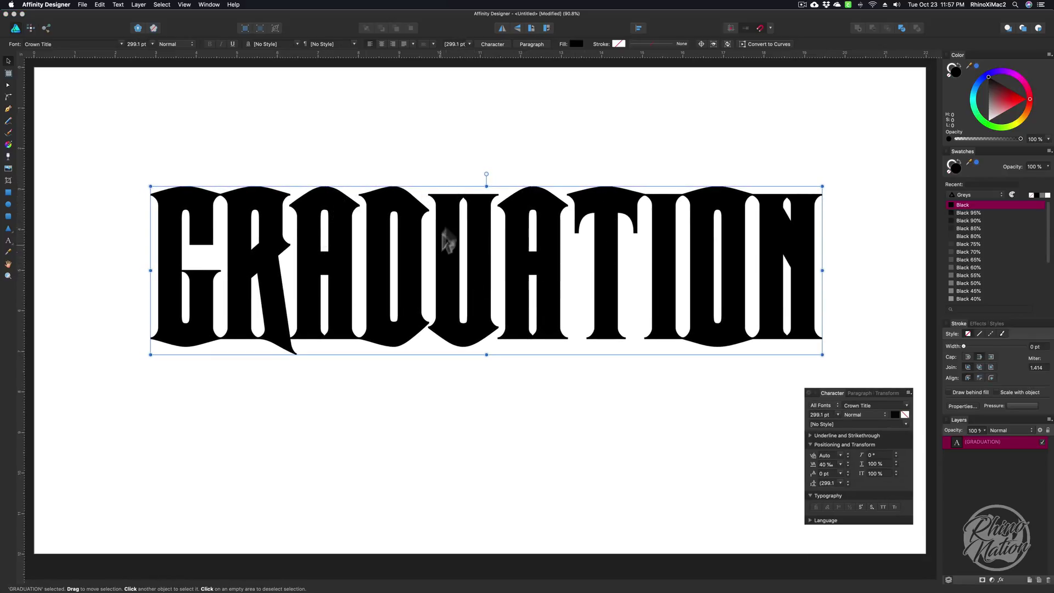
Convert the GRADUATION text to curves and ungroup it completely into individual letter shapes
left_click(138, 4)
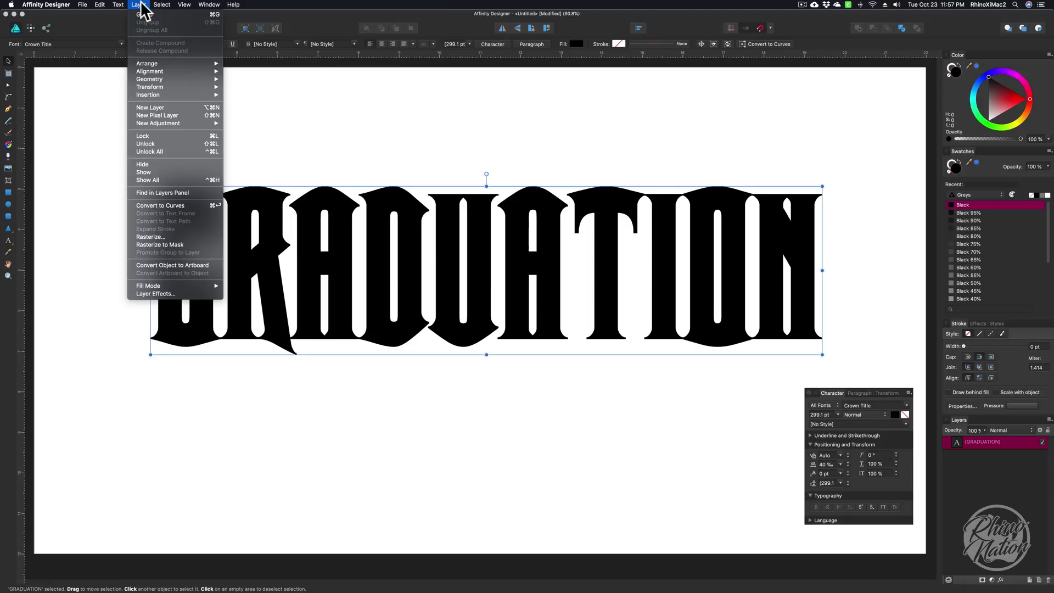
left_click(181, 206)
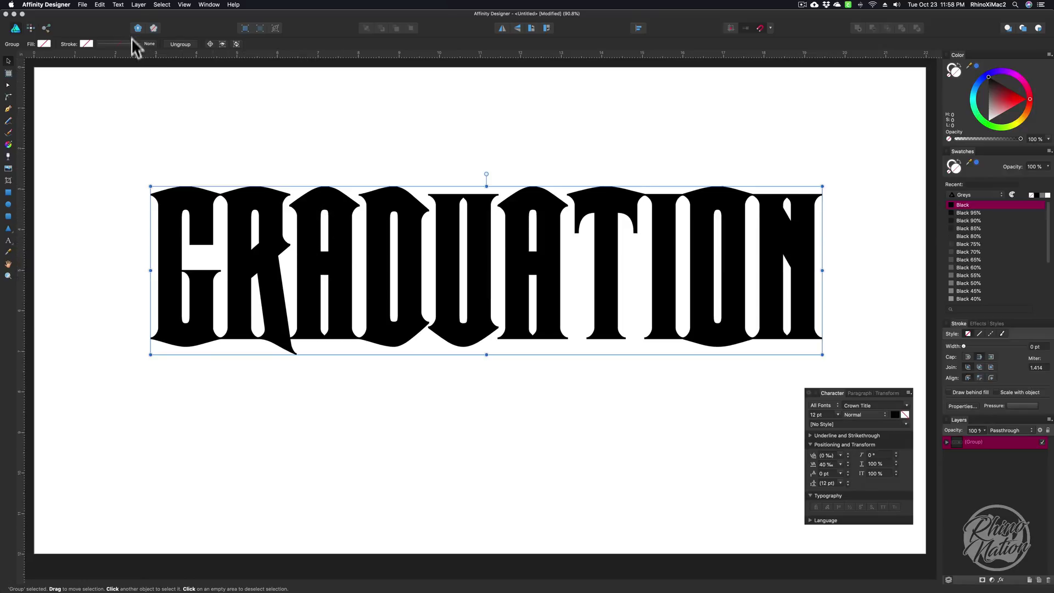
left_click(140, 5)
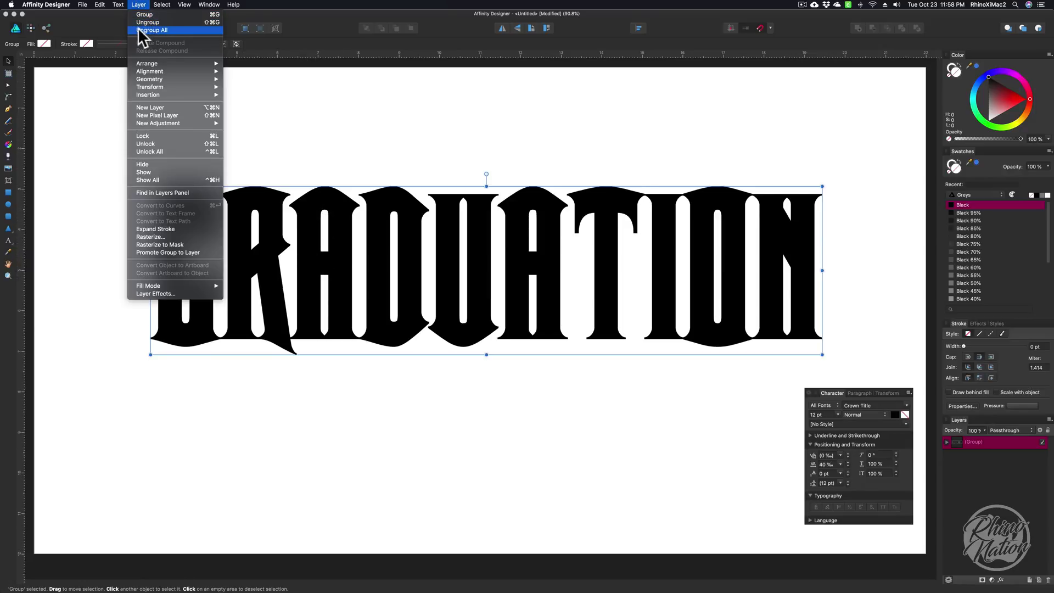
left_click(169, 30)
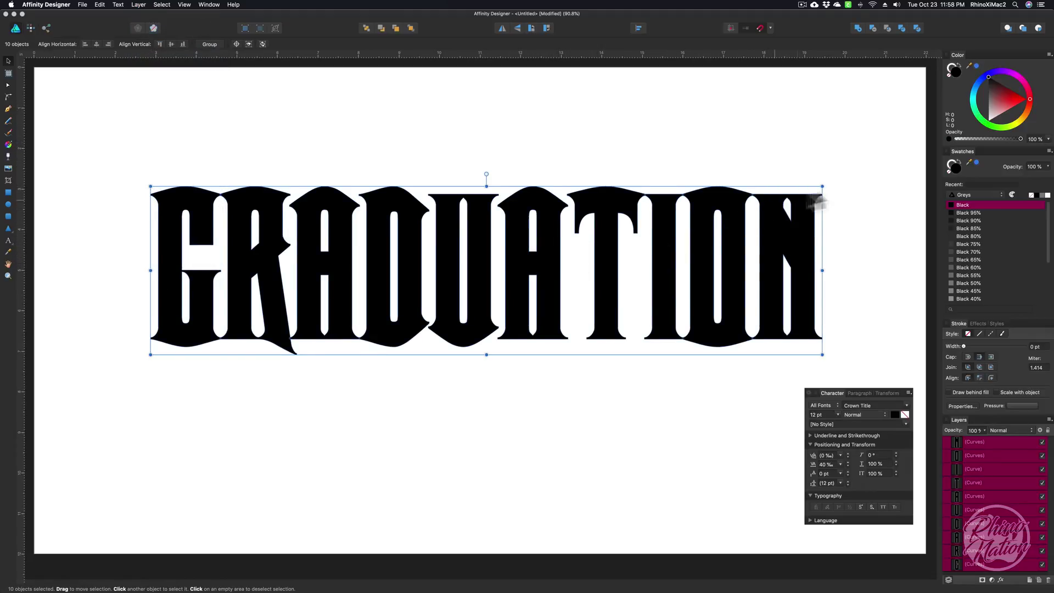
Remove the fill from all letter shapes and merge them into a single shape with Add
left_click(1031, 195)
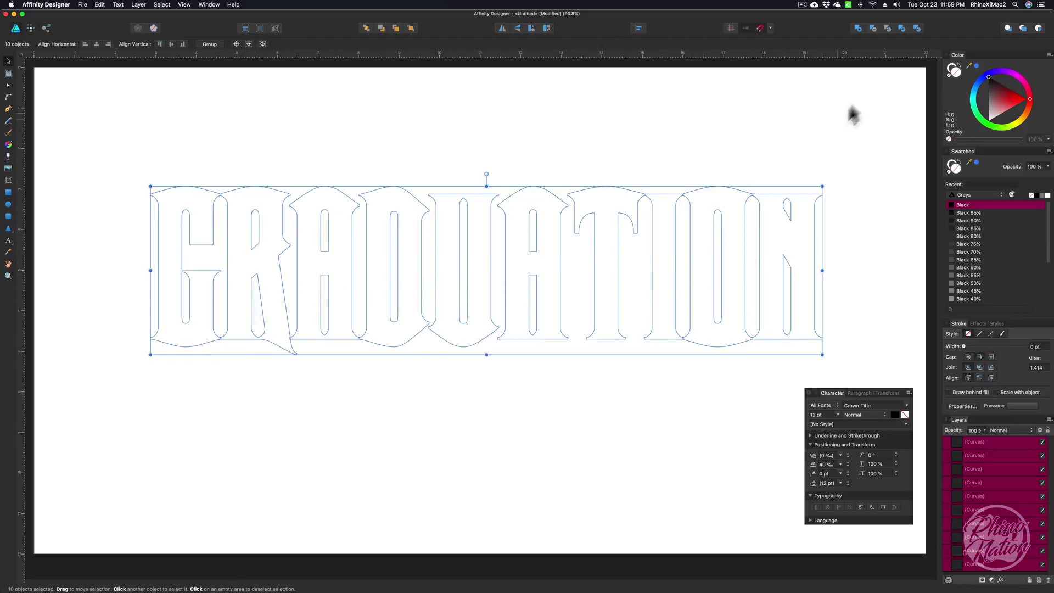
left_click(858, 28)
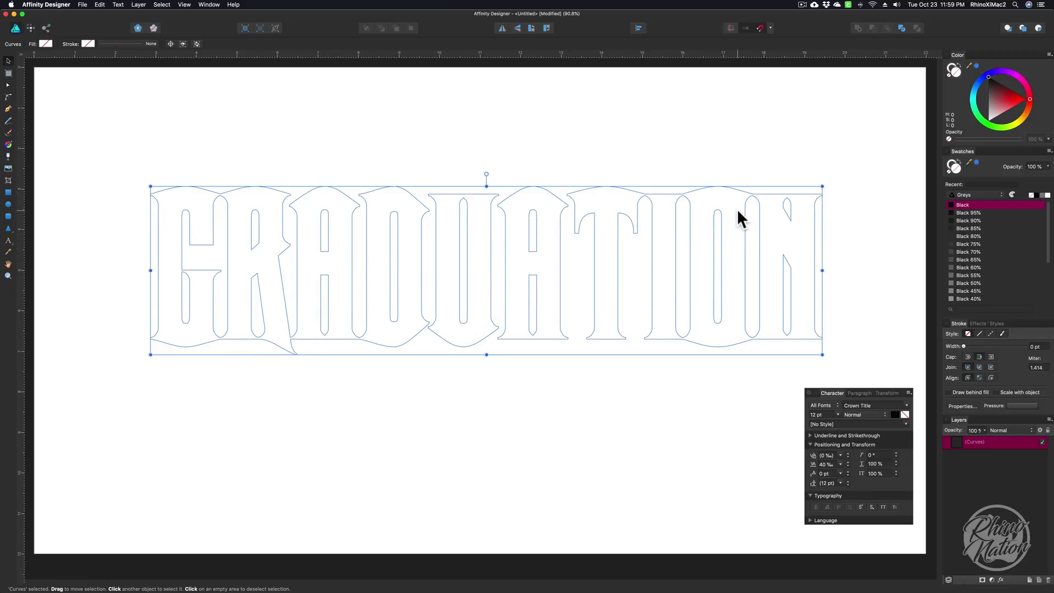
Fill the merged GRADUATION lettering with pink at about H 327, S 100, L 50
left_click_drag(989, 75, 1028, 80)
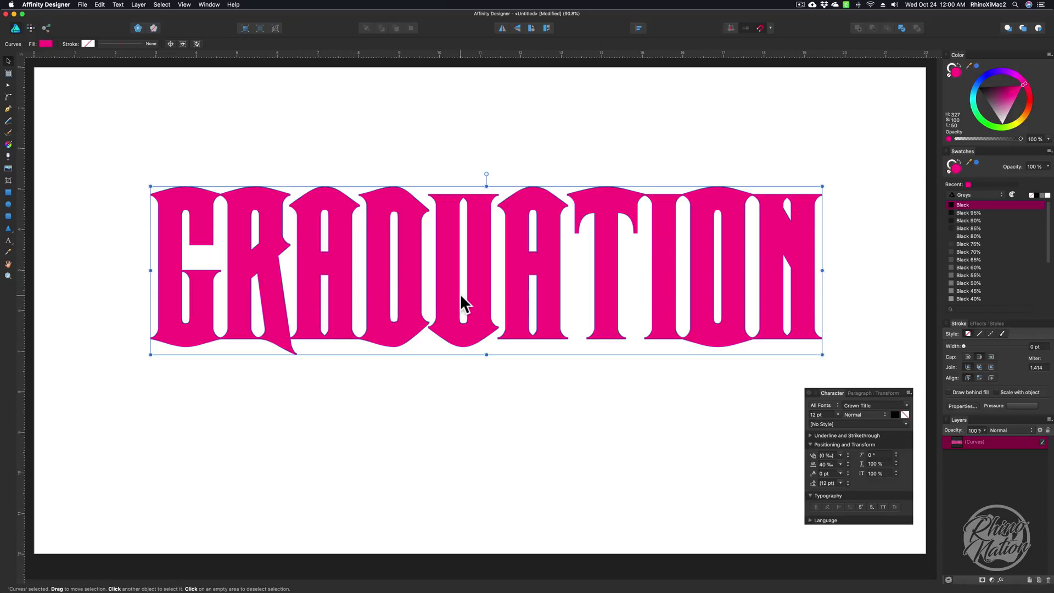
Resize the GRADUATION lettering to a width of 16 in and a height of 5 in
left_click(885, 393)
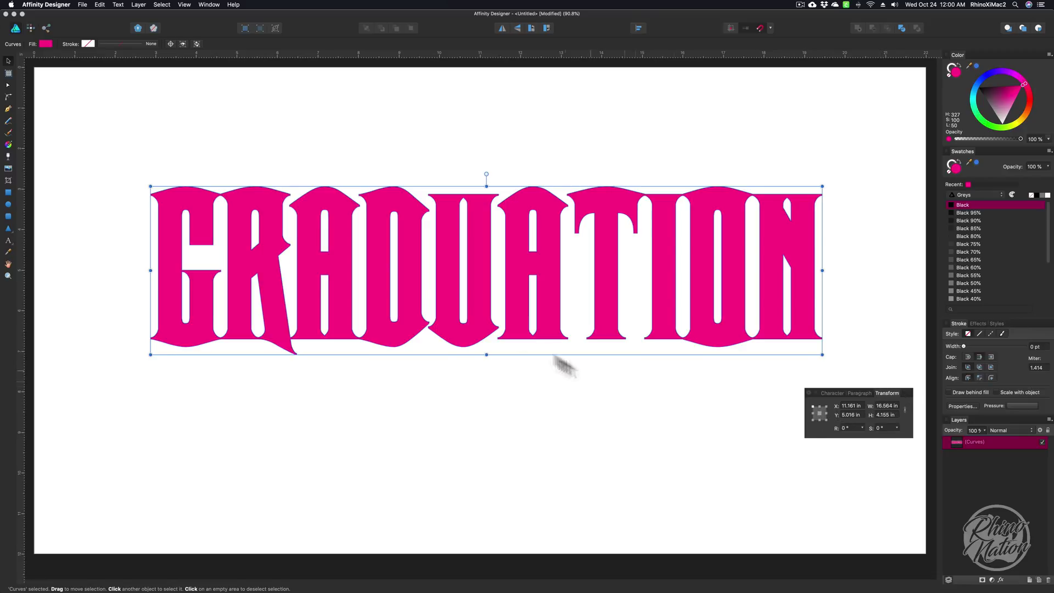
left_click(182, 7)
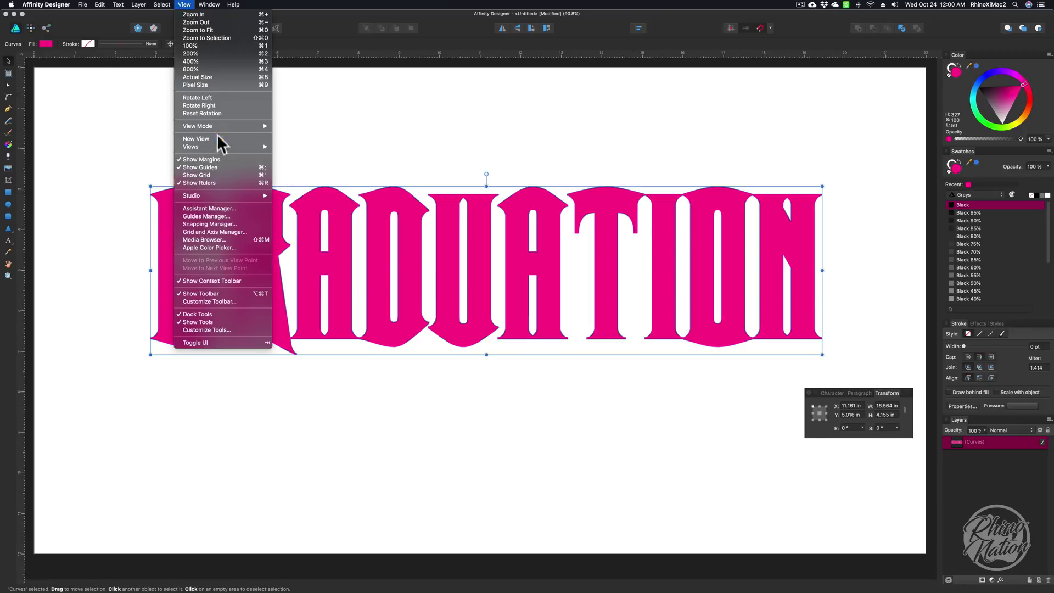
mouse_move(224, 195)
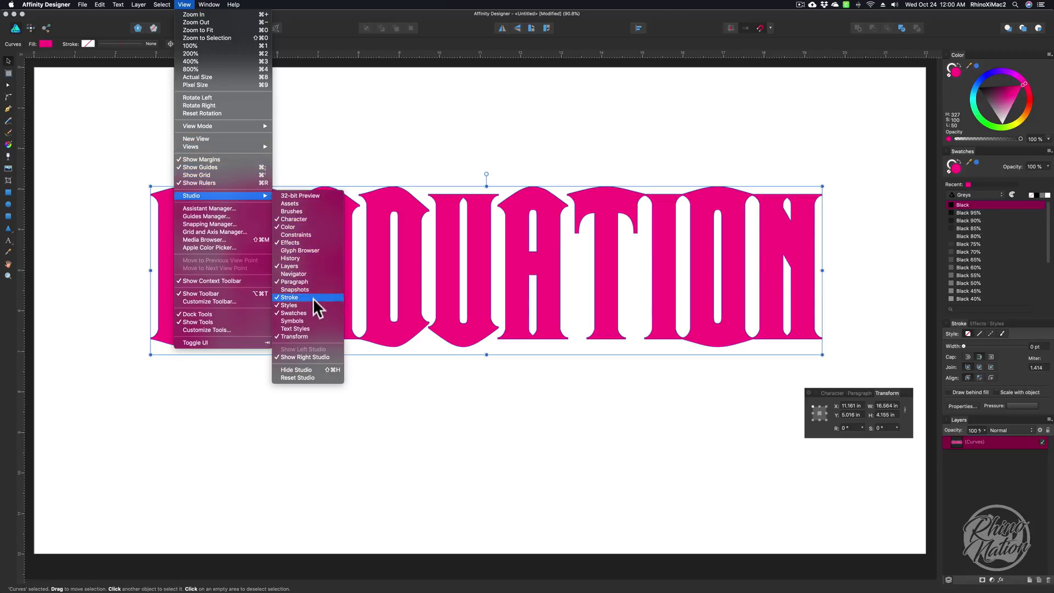
left_click(454, 400)
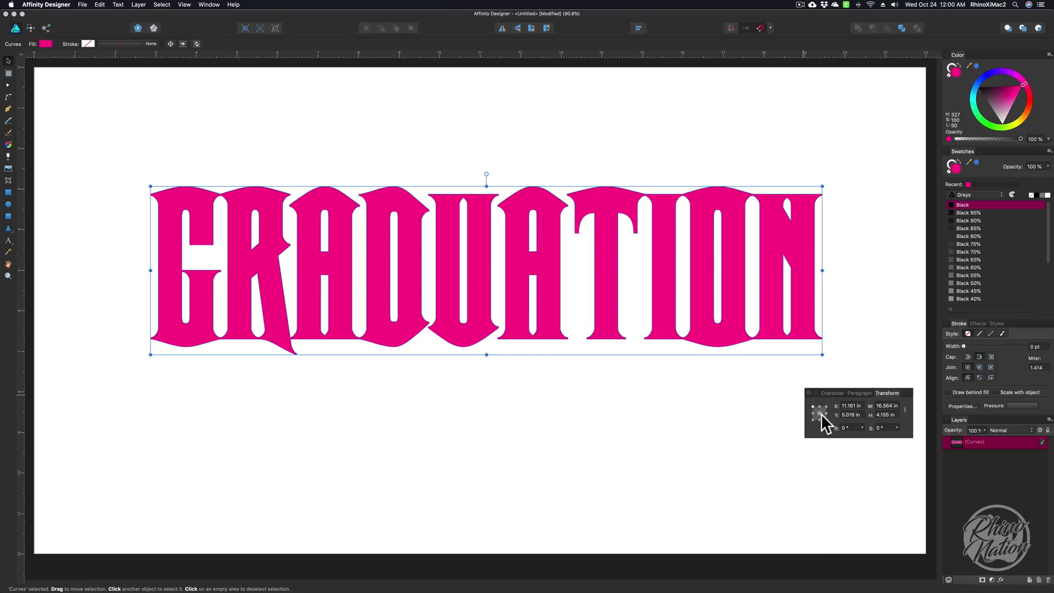
double_click(883, 405)
type("16")
key("Return")
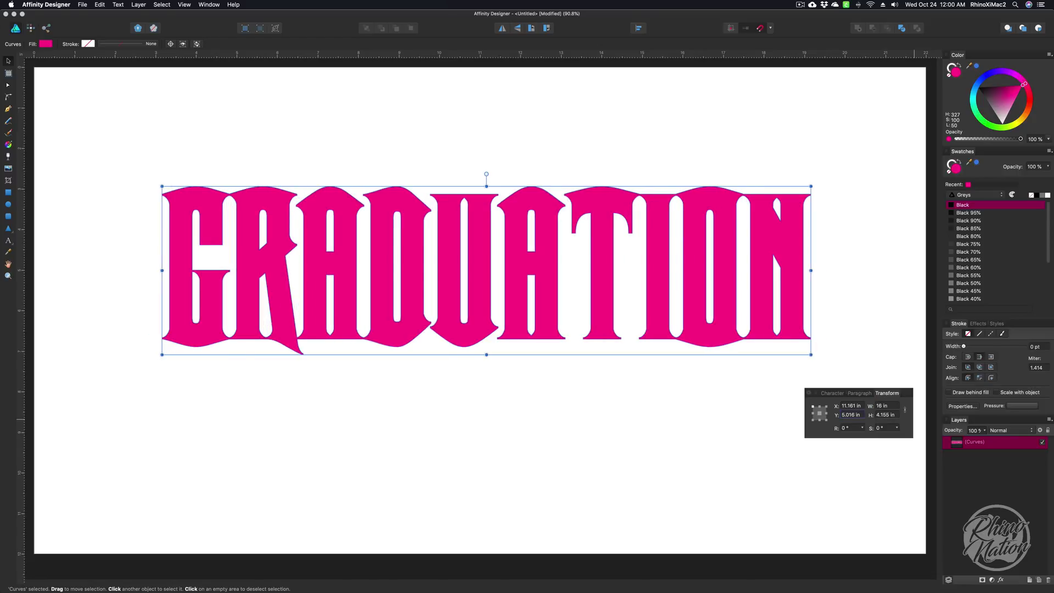
double_click(883, 414)
type("5")
key("Return")
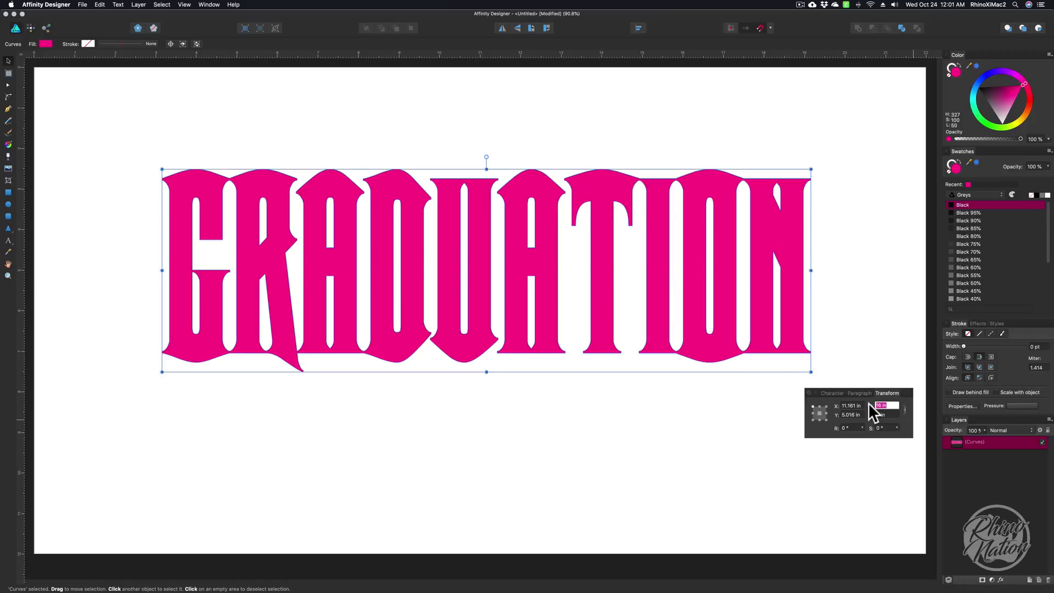
Try scaling the GRADUATION lettering proportionally to a width of 20 in and undo the resize
type("20")
key("Return")
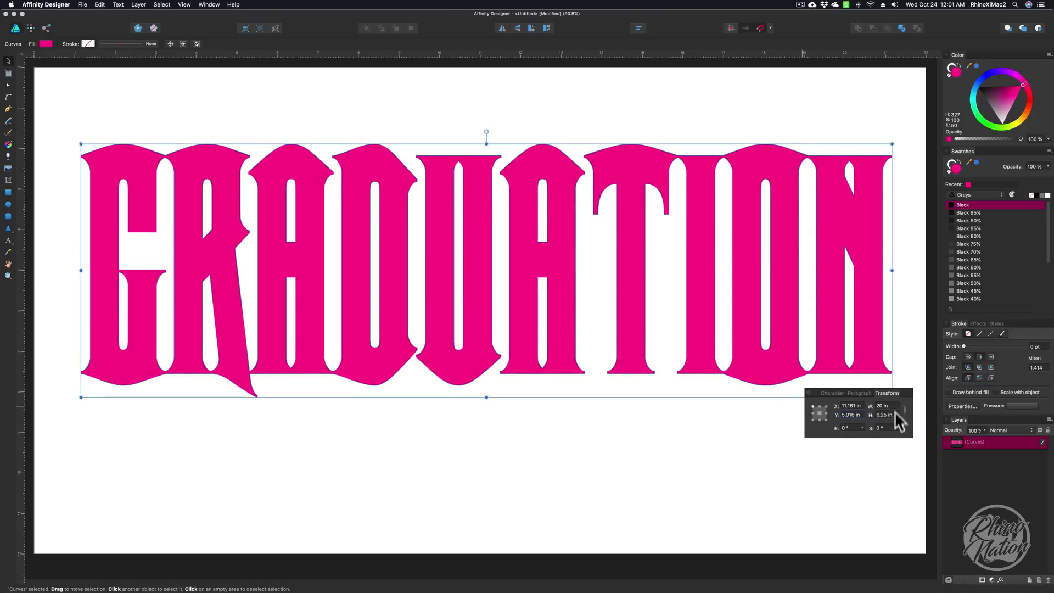
key("super+z")
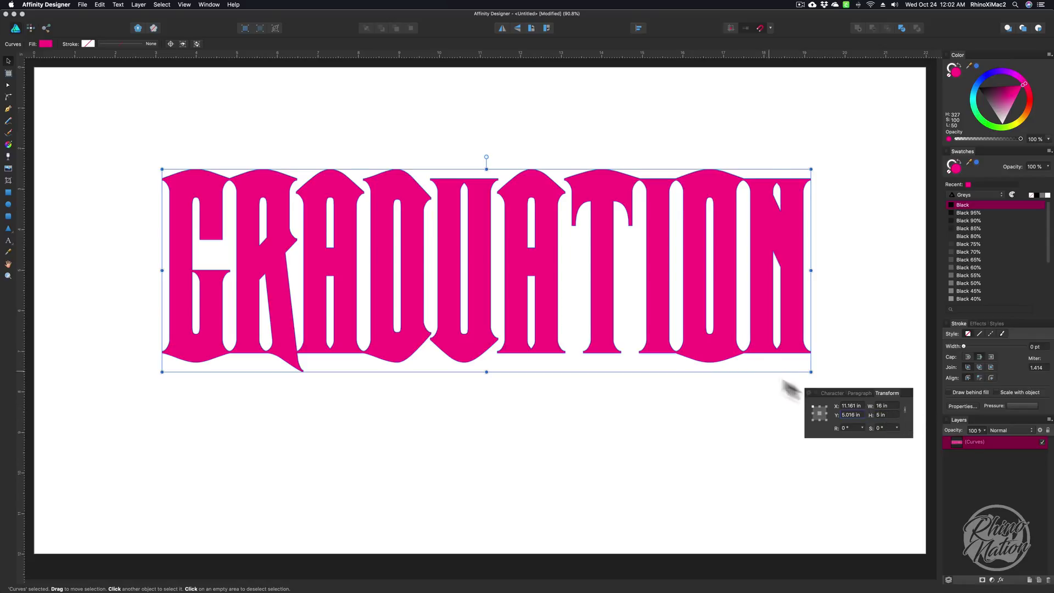
Move the GRADUATION lettering to X 11 in and shift the floating Transform panel farther below the artwork
left_click_drag(716, 348, 711, 349)
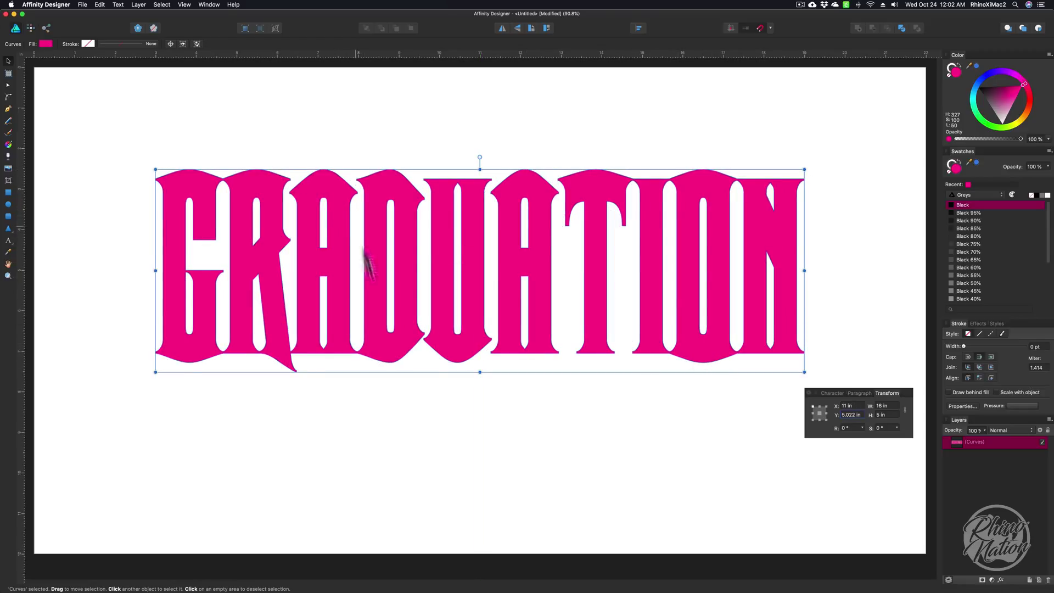
left_click(569, 424)
left_click_drag(815, 391, 821, 479)
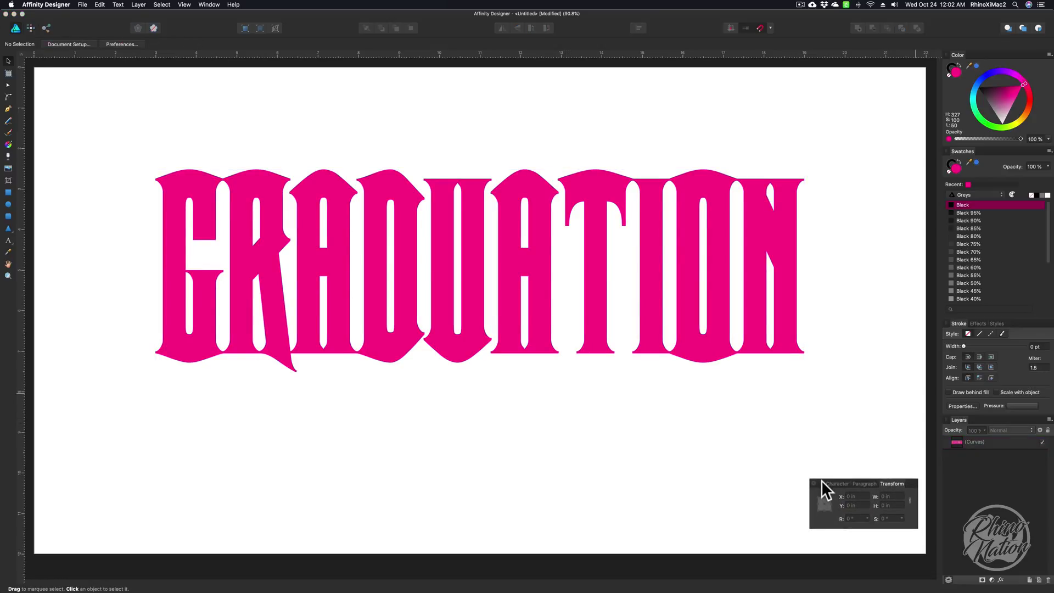
left_click(520, 269)
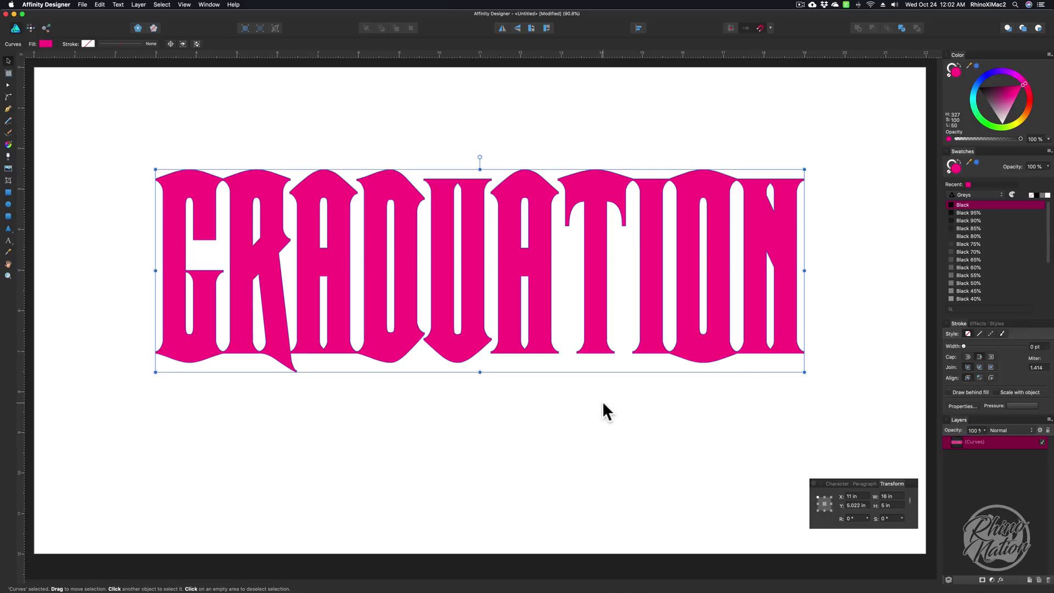
Duplicate the pink GRADUATION curves layer
left_click(185, 4)
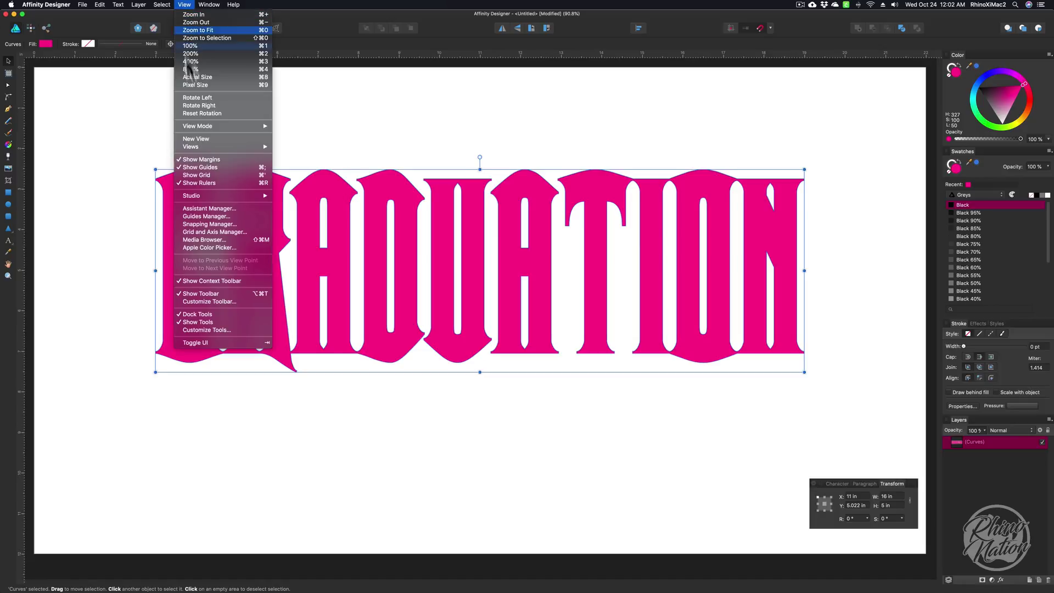
mouse_move(213, 196)
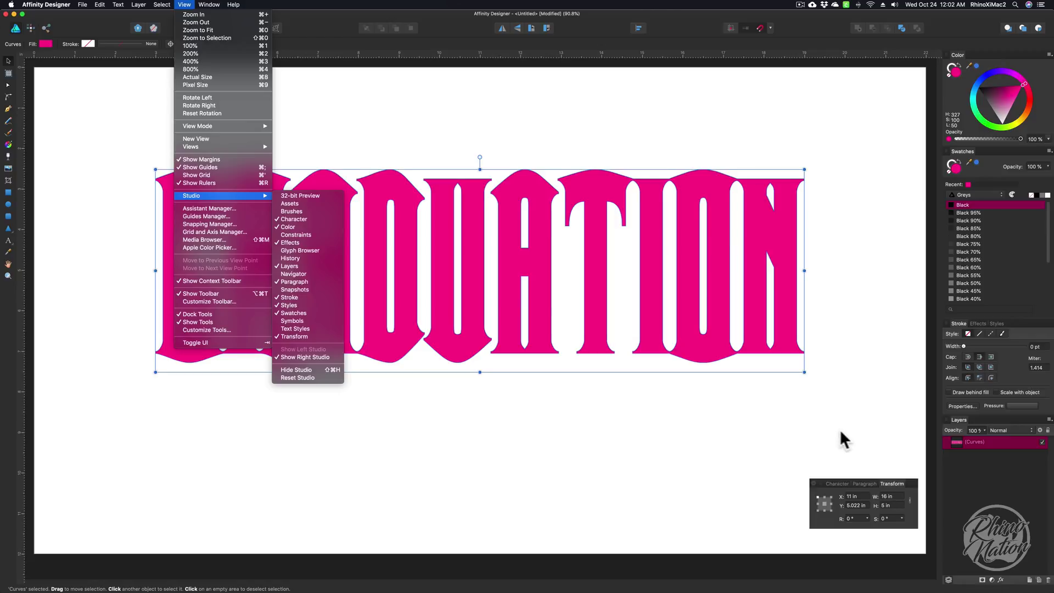
left_click(965, 443)
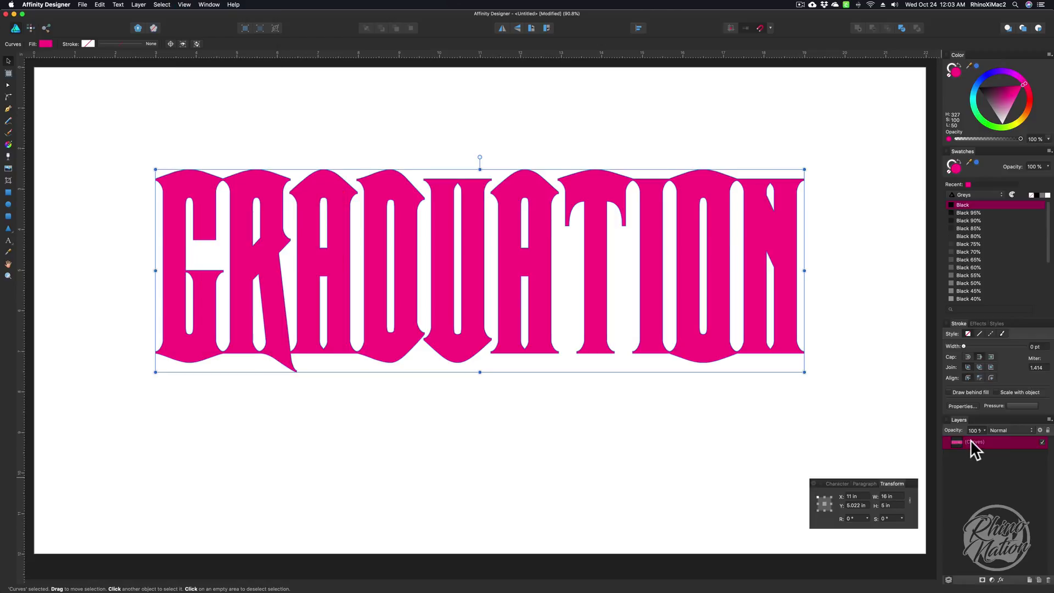
key("super+j")
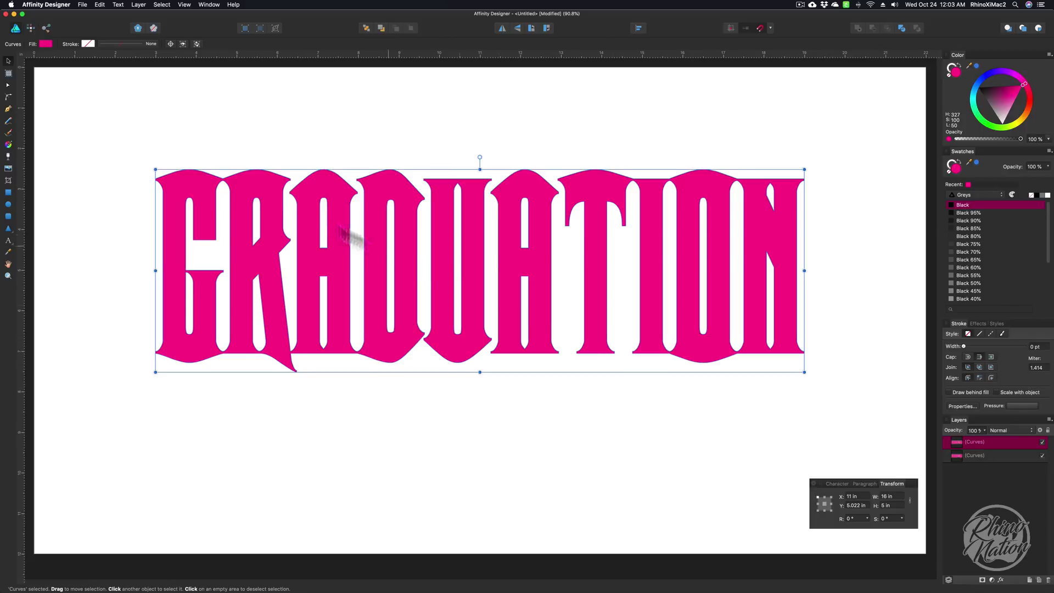
left_click(100, 4)
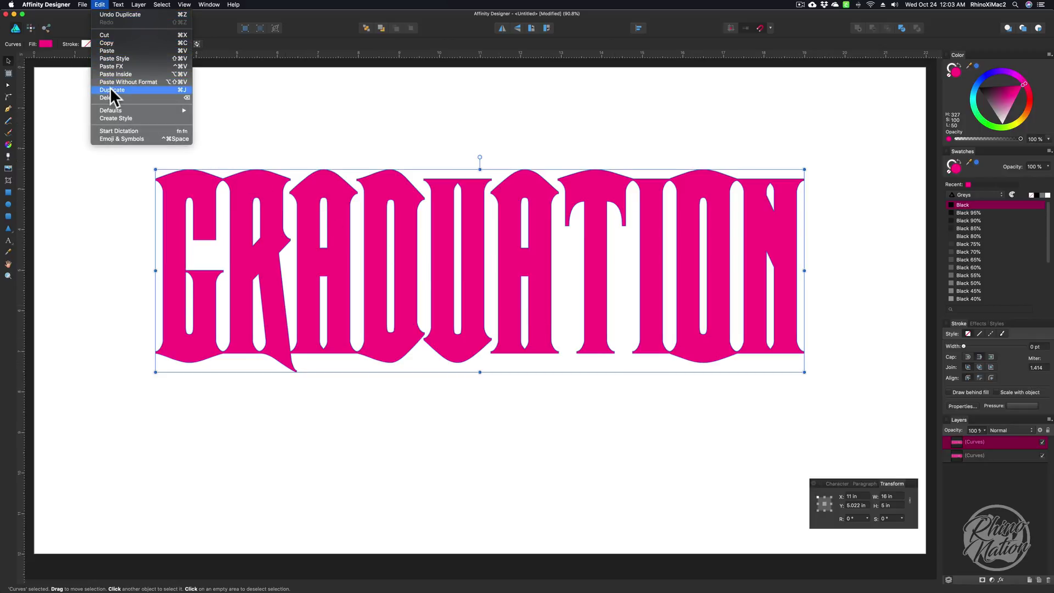
left_click(158, 88)
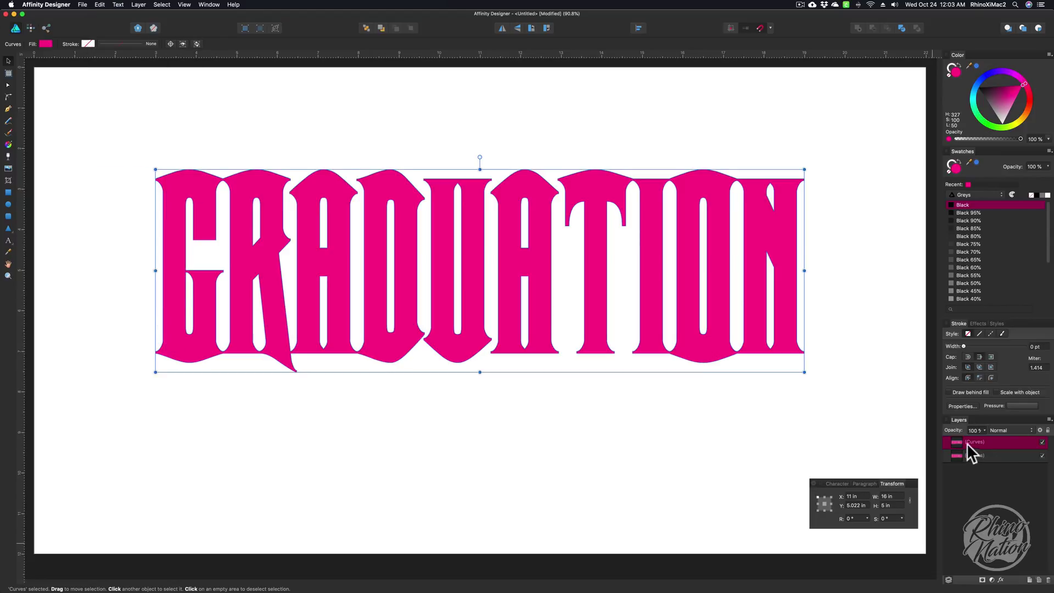
Recolour the upper GRADUATION copy orange at about H 30, S 100, L 50 and hide it
left_click(1042, 443)
left_click(999, 485)
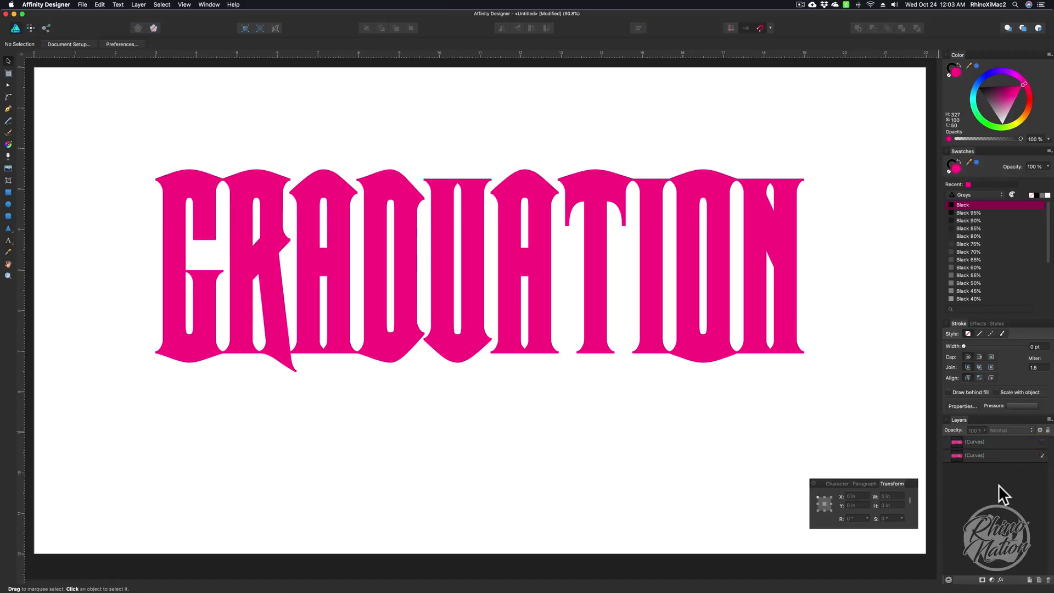
left_click(985, 442)
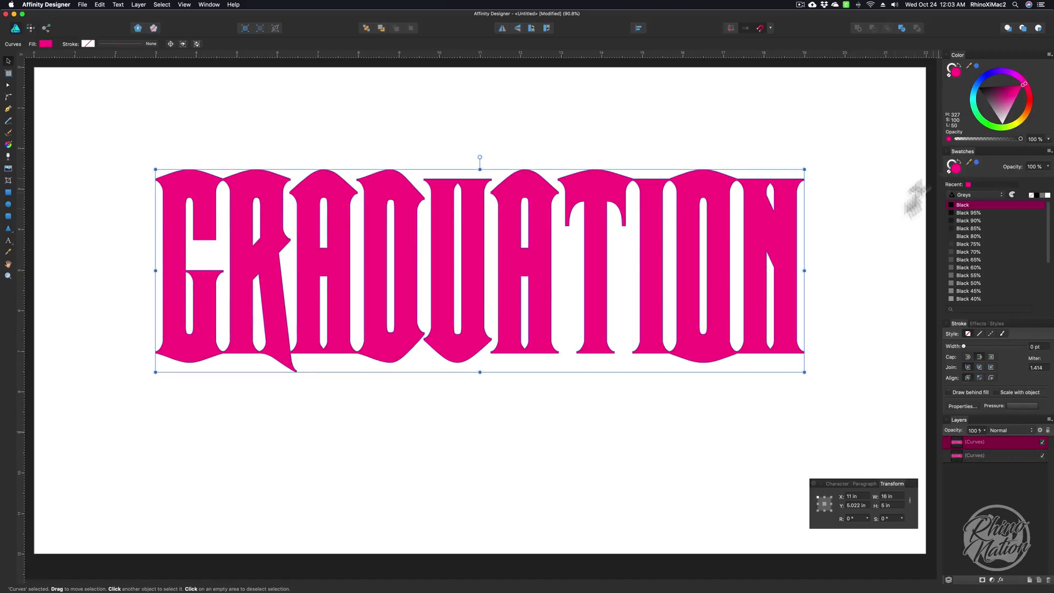
left_click_drag(1023, 85, 1028, 113)
left_click(1043, 442)
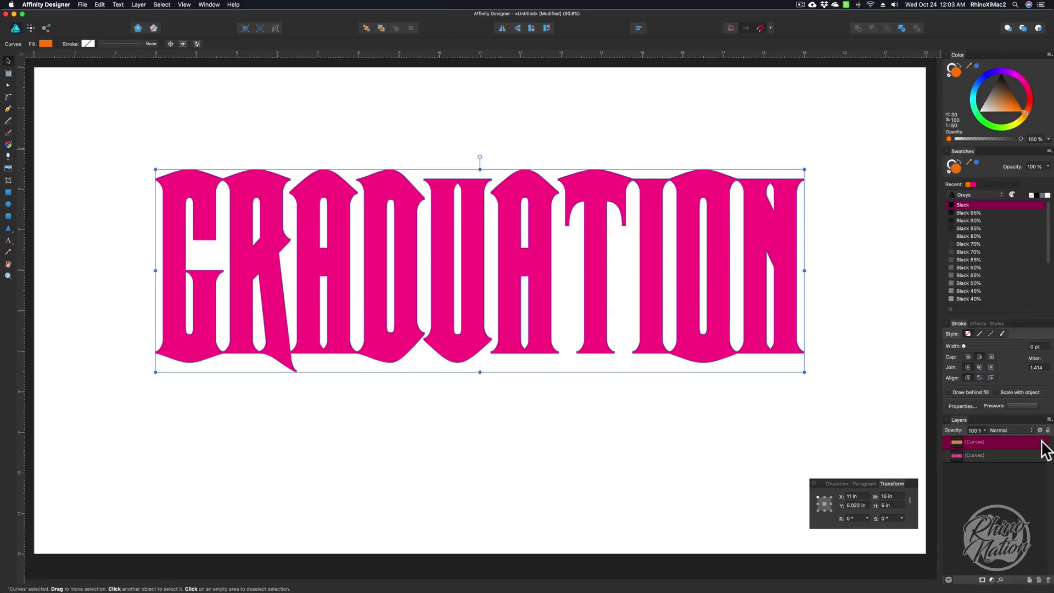
left_click(1043, 441)
left_click(1043, 442)
Add a 30 pt stroke to the lower GRADUATION curves and colour it lime green at about H 81, S 100, L 50
left_click(964, 456)
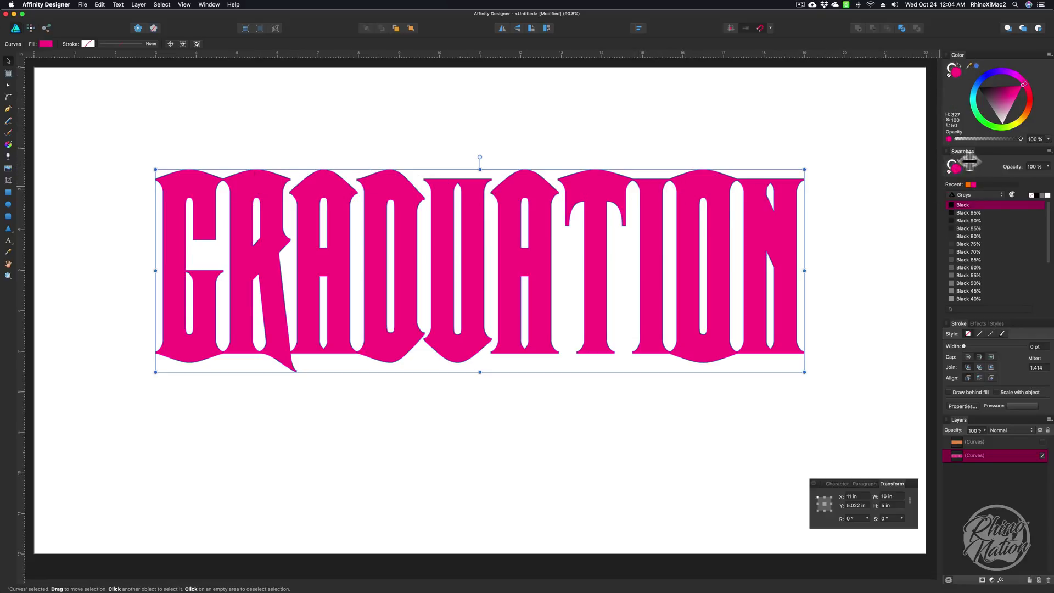
left_click(949, 64)
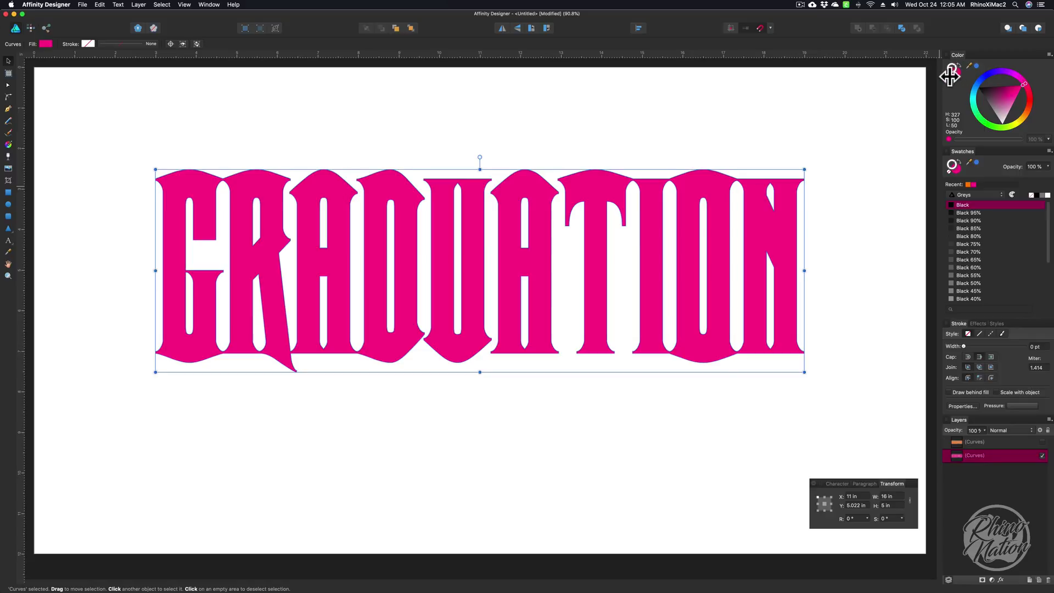
mouse_move(1028, 90)
left_mouse_down()
mouse_move(997, 133)
mouse_move(987, 82)
mouse_move(981, 99)
mouse_move(988, 91)
mouse_move(975, 89)
left_mouse_up()
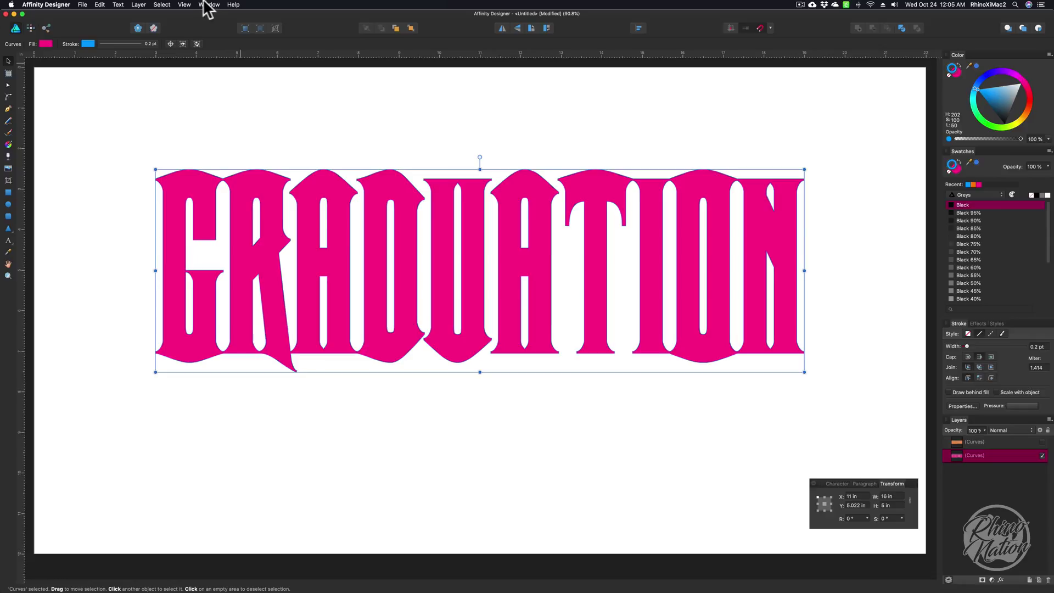
left_click(185, 5)
mouse_move(221, 195)
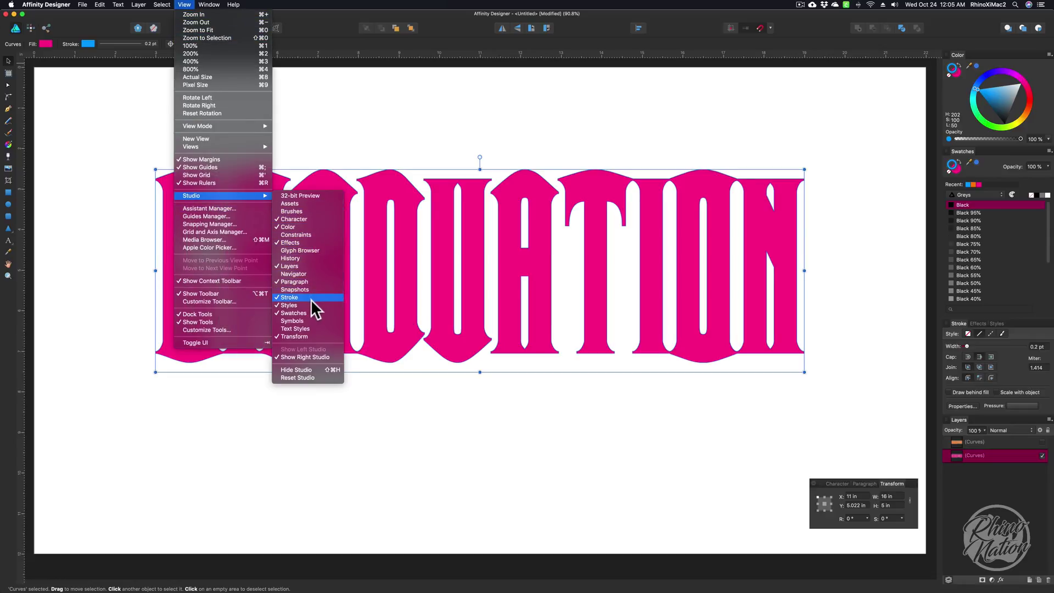
left_click(789, 376)
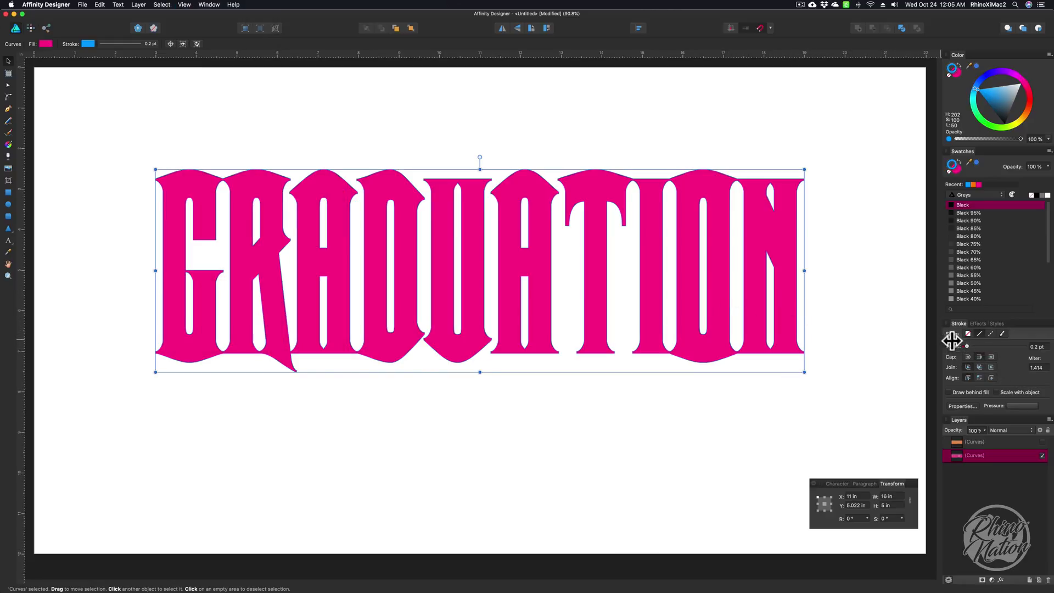
left_click_drag(964, 346, 1002, 346)
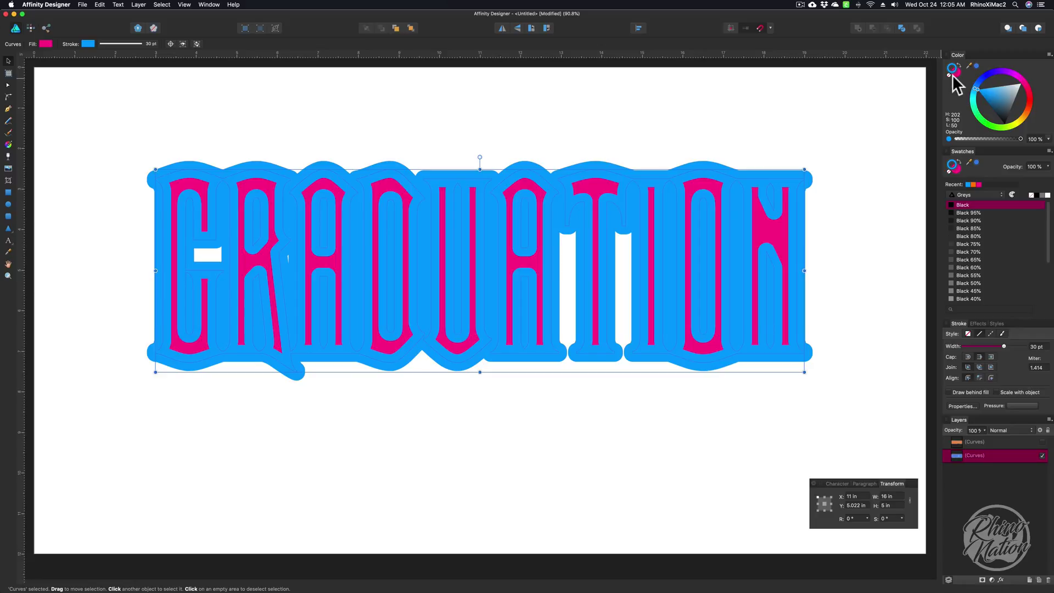
mouse_move(976, 92)
left_mouse_down()
mouse_move(979, 108)
mouse_move(1015, 127)
mouse_move(1006, 128)
left_mouse_up()
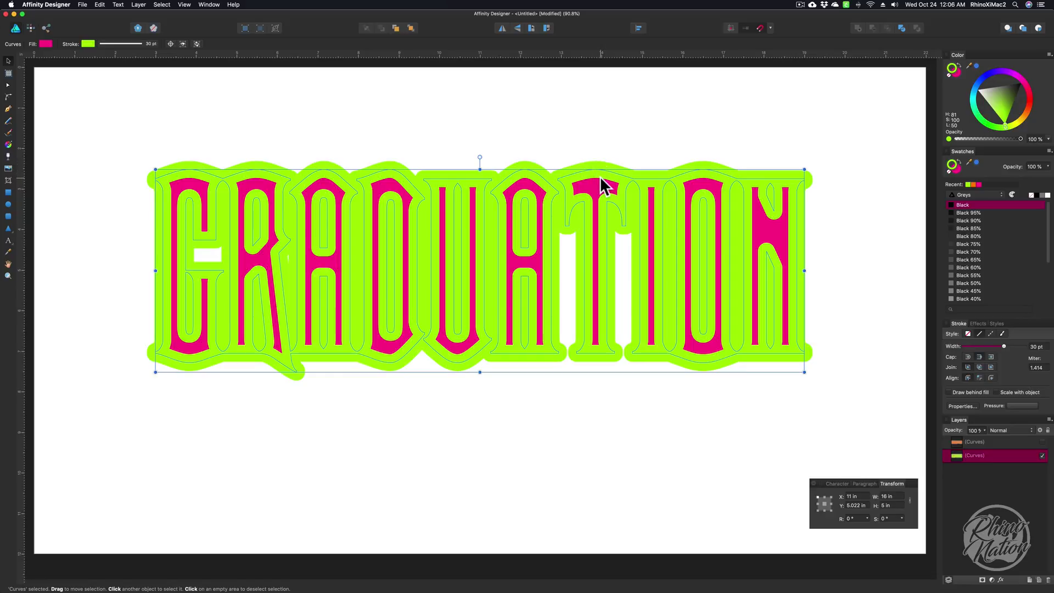
Try inside and outside stroke alignment, keep the stroke centred, and draw it behind the fill
left_click(978, 376)
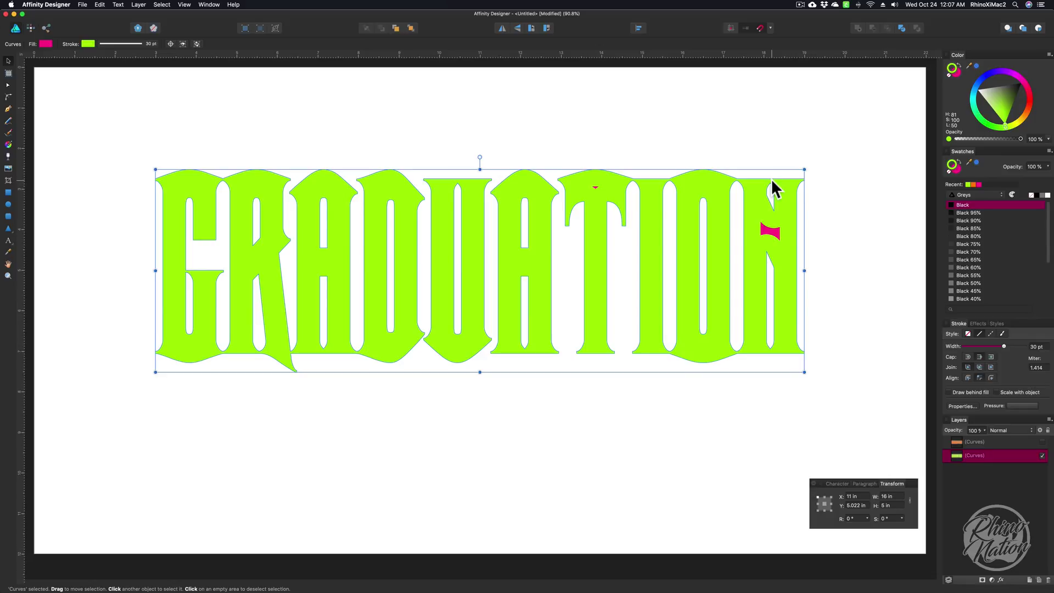
left_click(991, 378)
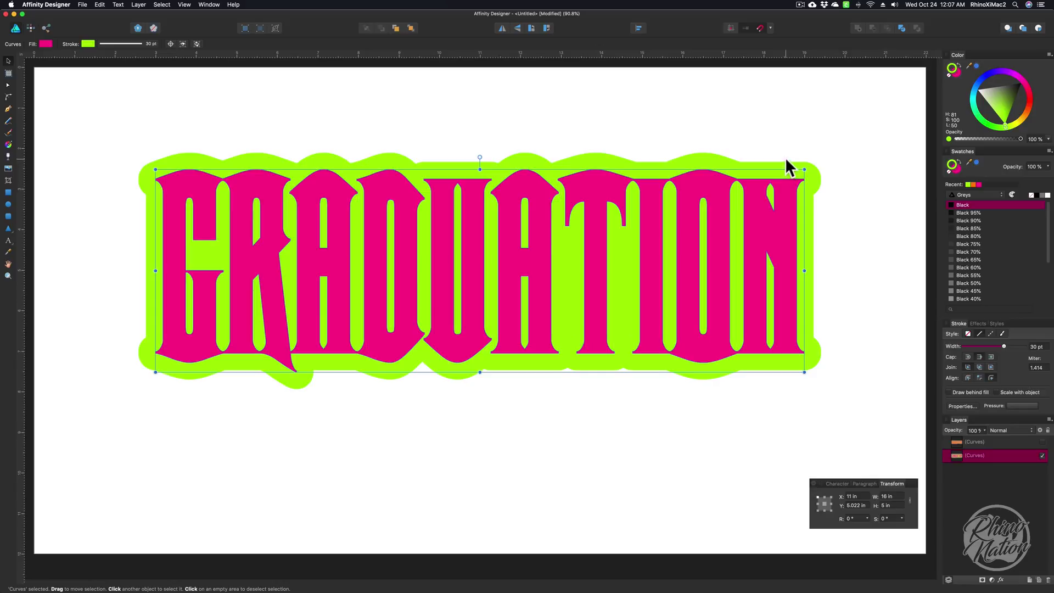
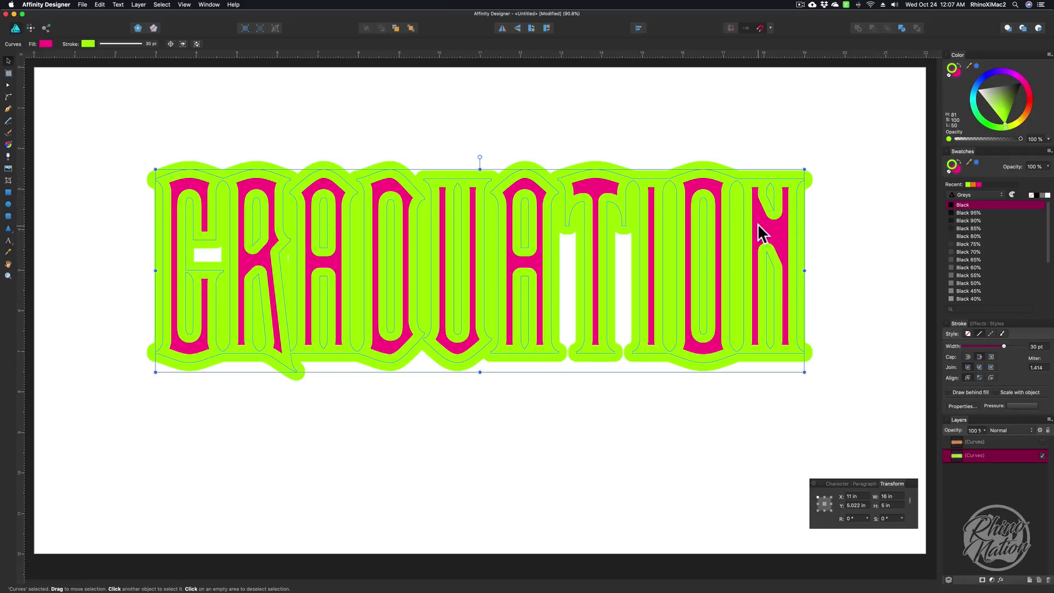
left_click(949, 392)
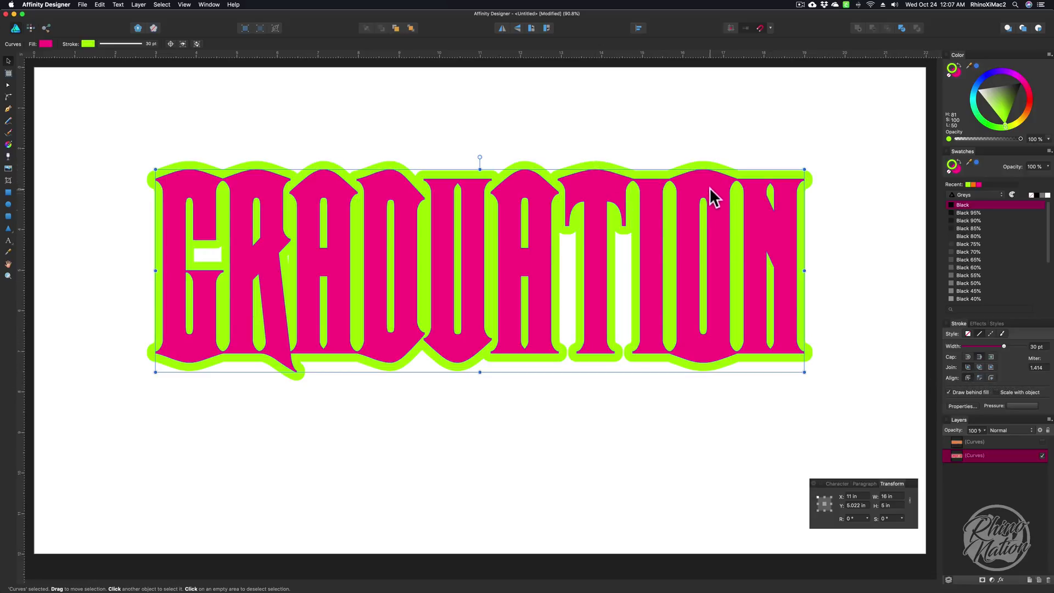
Try the lettering without a fill and restore its pink fill at about H 326, S 100, L 50
left_click(947, 77)
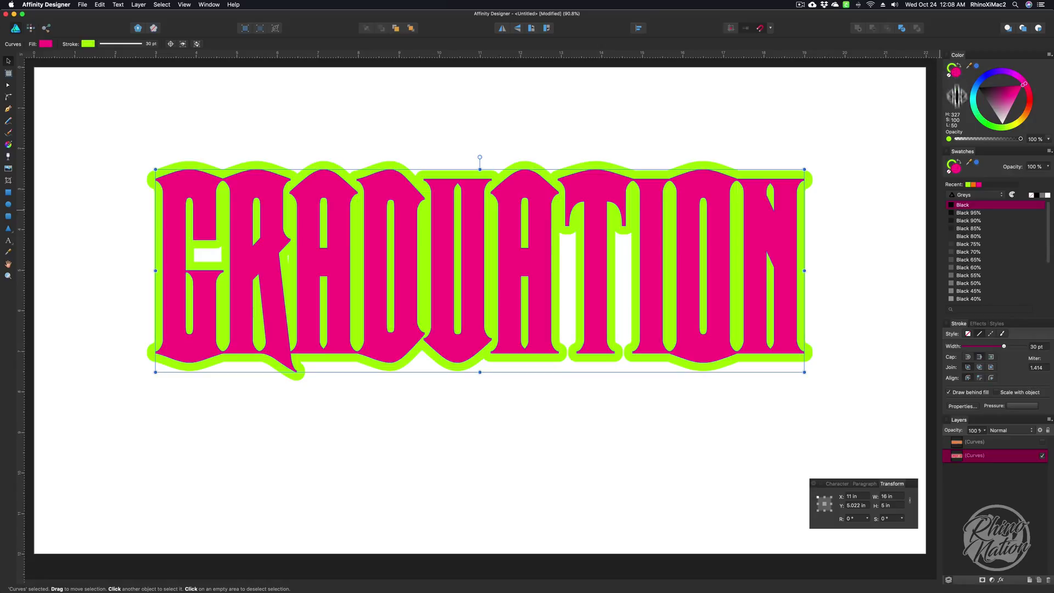
left_click(949, 171)
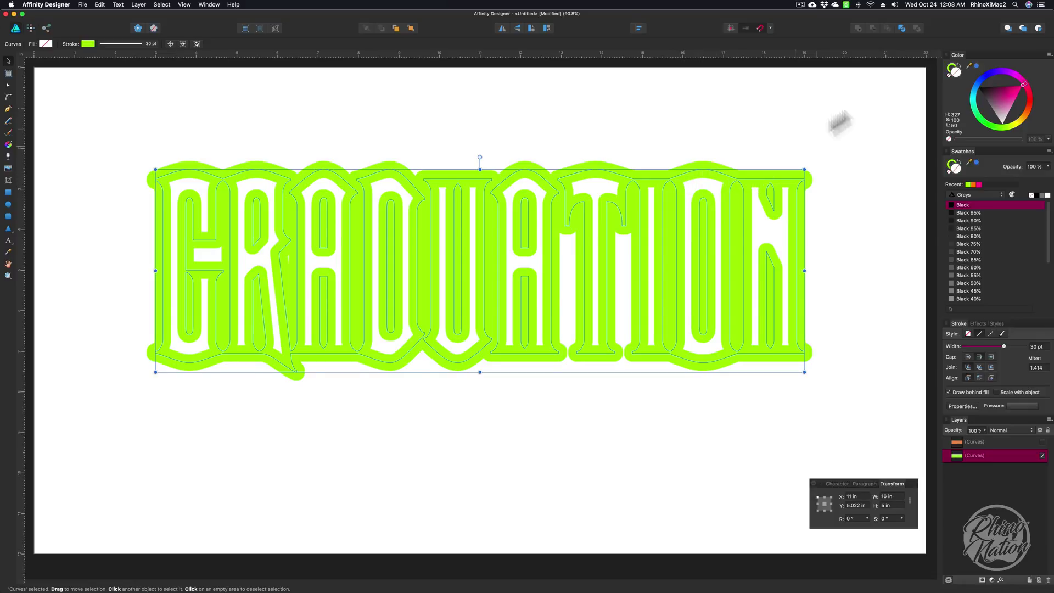
left_click(1025, 88)
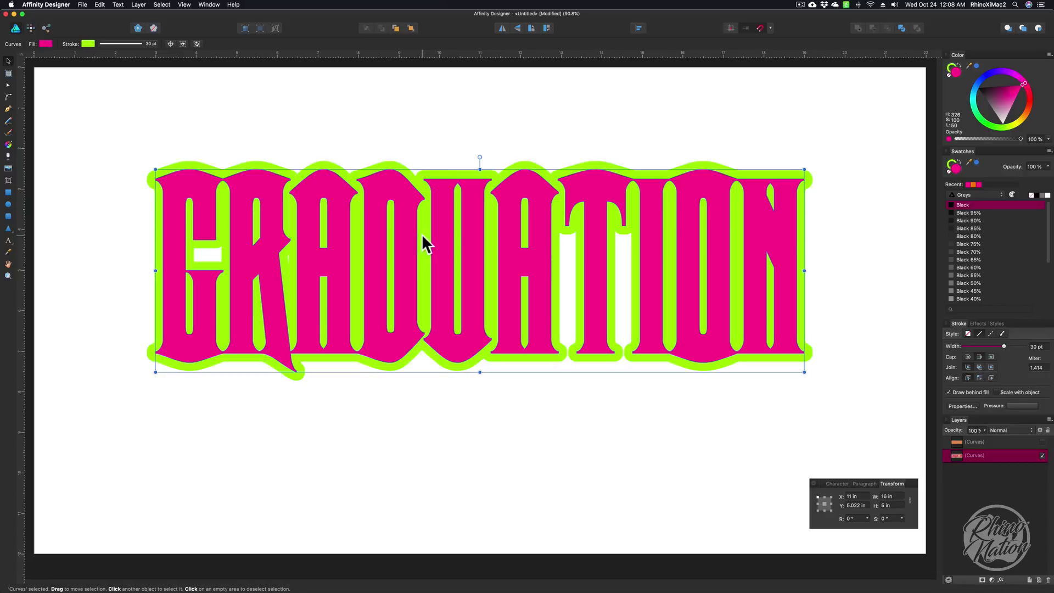
Try a 44 pt stroke width on the lettering and set it back to 30 pt
left_click_drag(1003, 344, 1013, 346)
left_click(1030, 345)
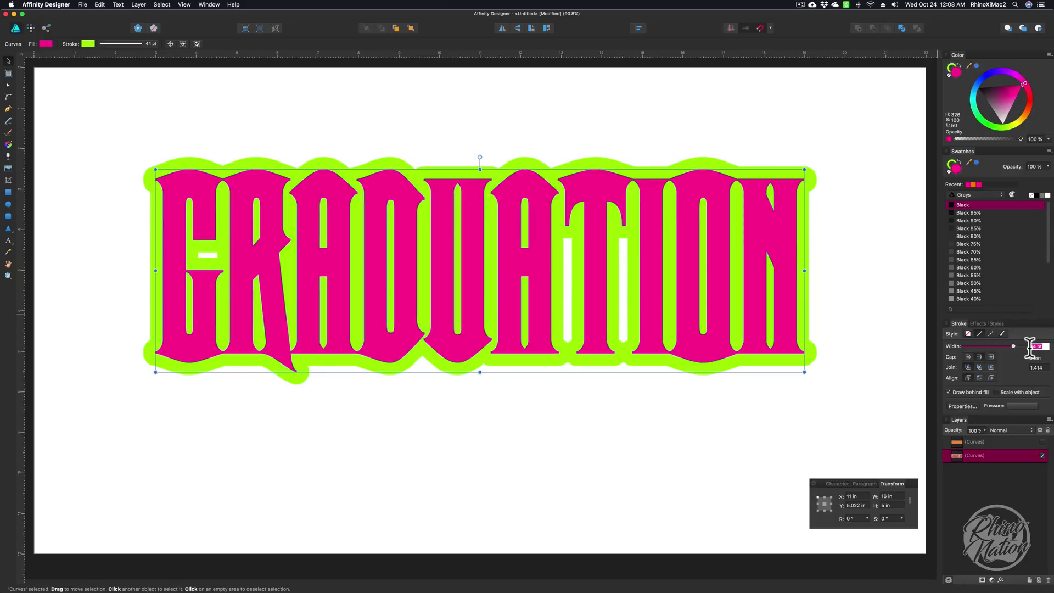
type("30")
key("Return")
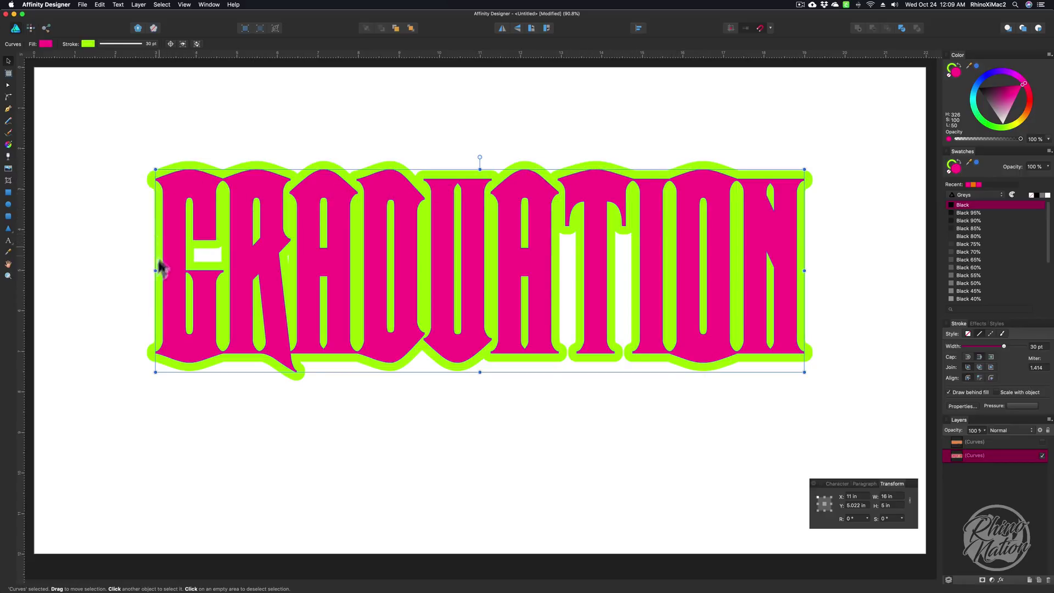
Expand the lime green stroke of the lower lettering into its own curves and clear the selection
left_click(138, 4)
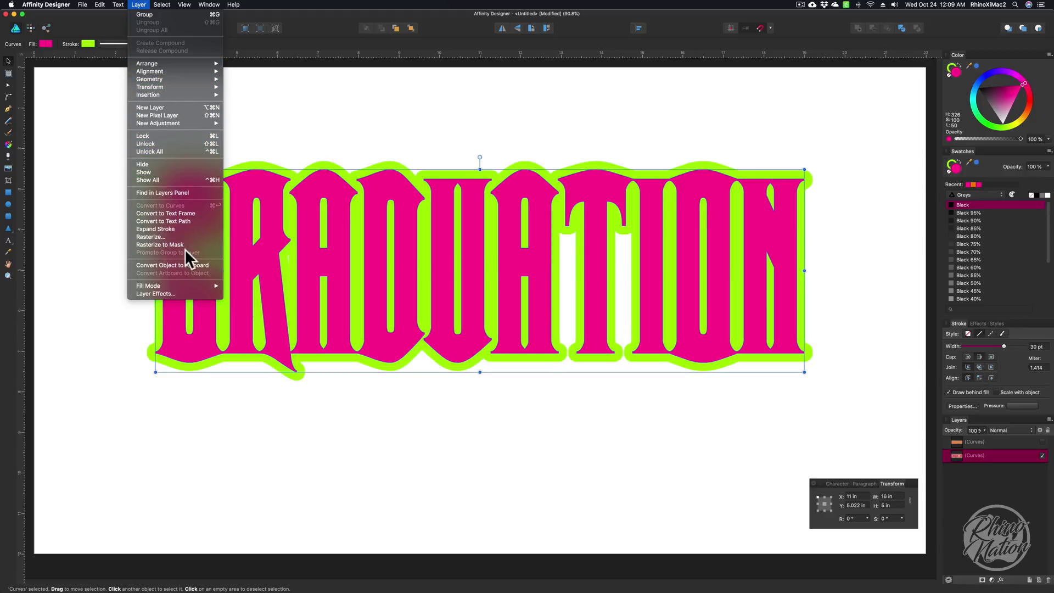
left_click(154, 228)
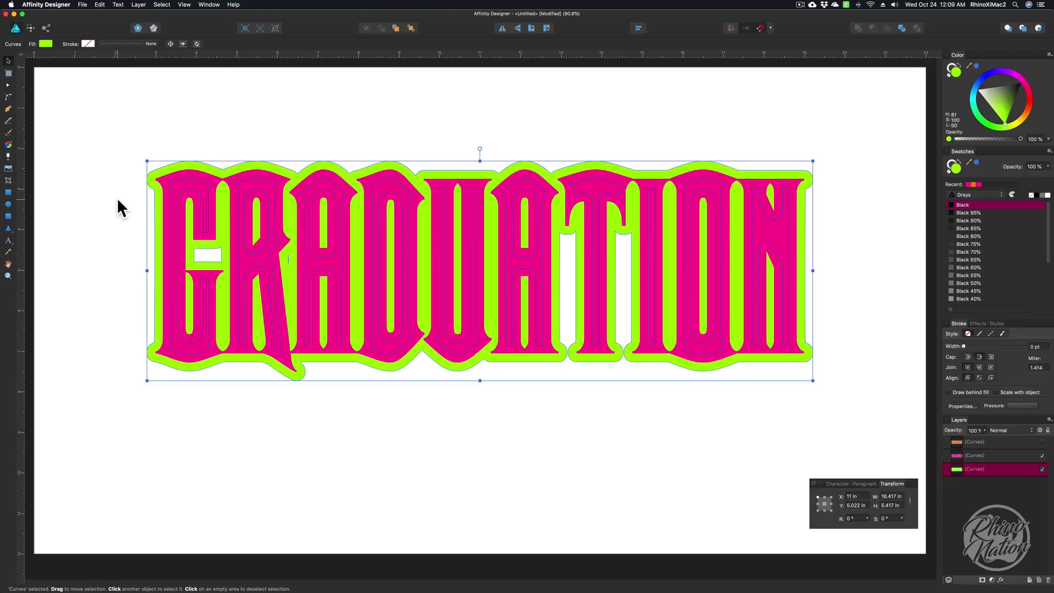
left_click(117, 198)
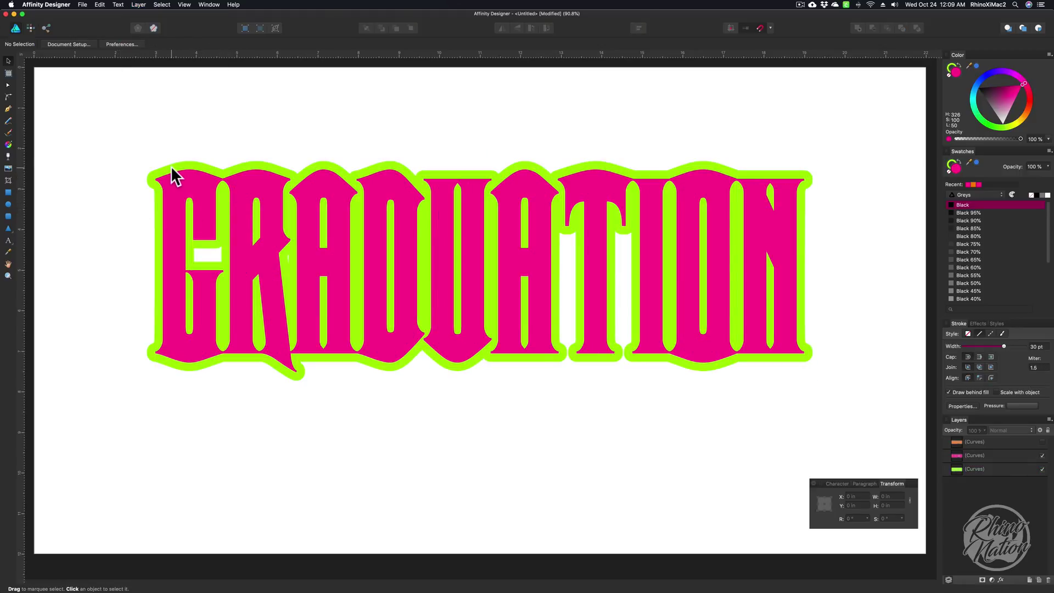
Try moving the pink lettering away from the green outline and undo the move
left_click_drag(204, 201, 269, 298)
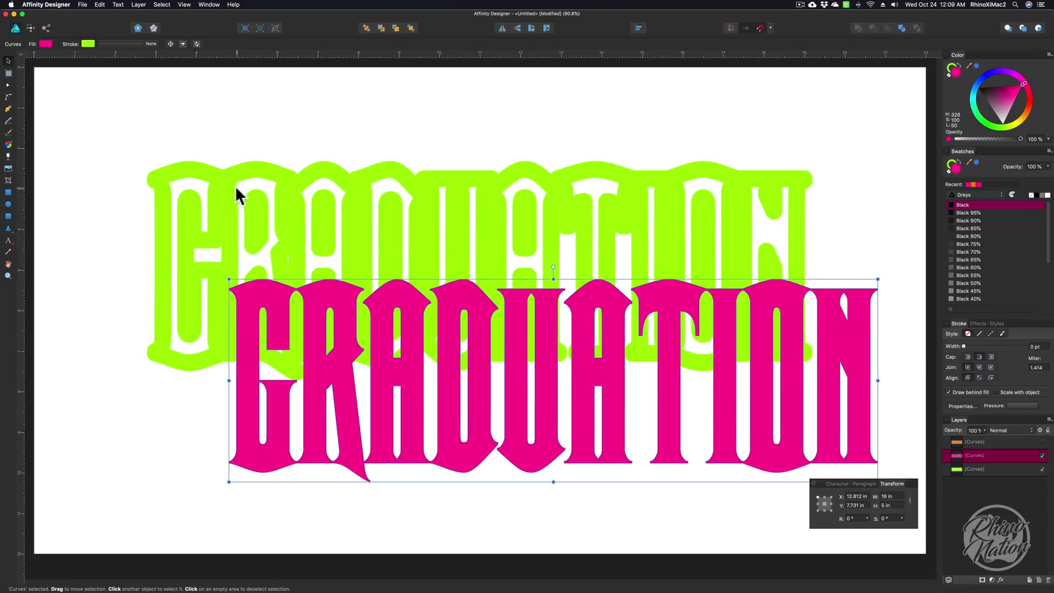
left_click(215, 173)
key("super+z")
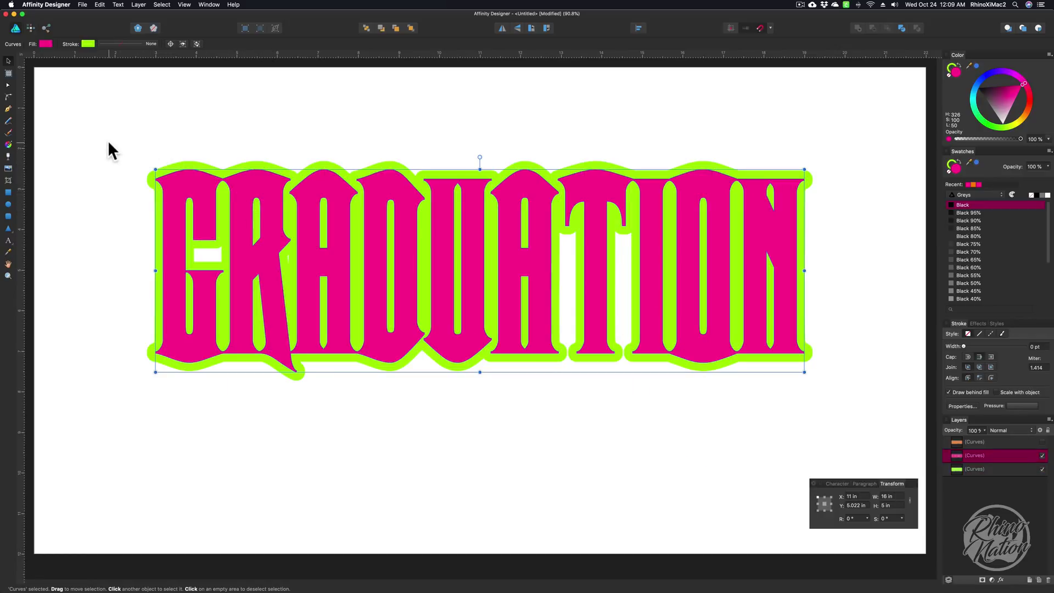
Merge the pink lettering and the expanded green outline into one shape with Add
left_click_drag(108, 141, 844, 420)
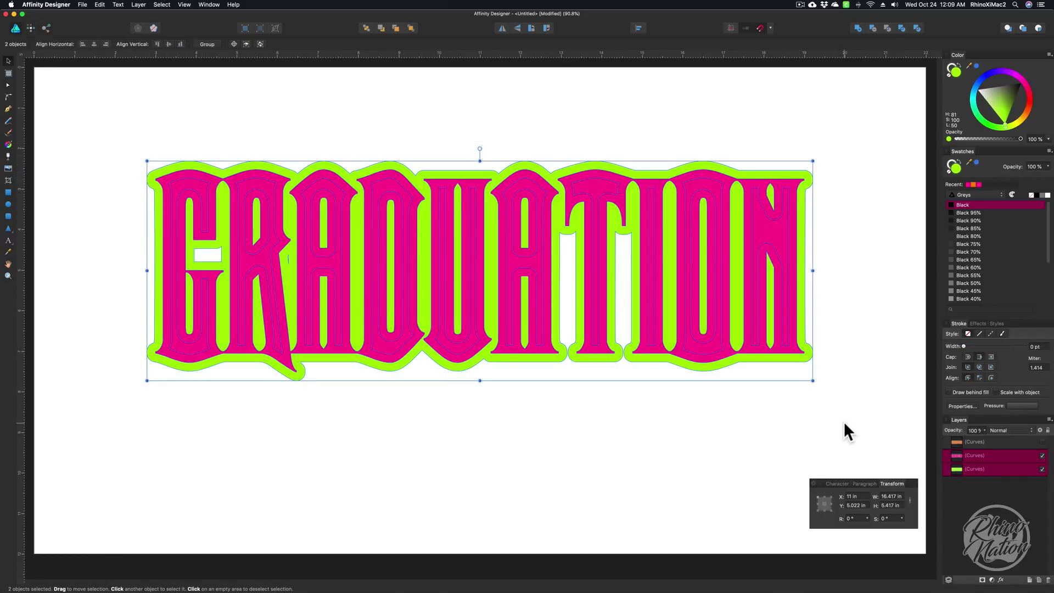
left_click(857, 29)
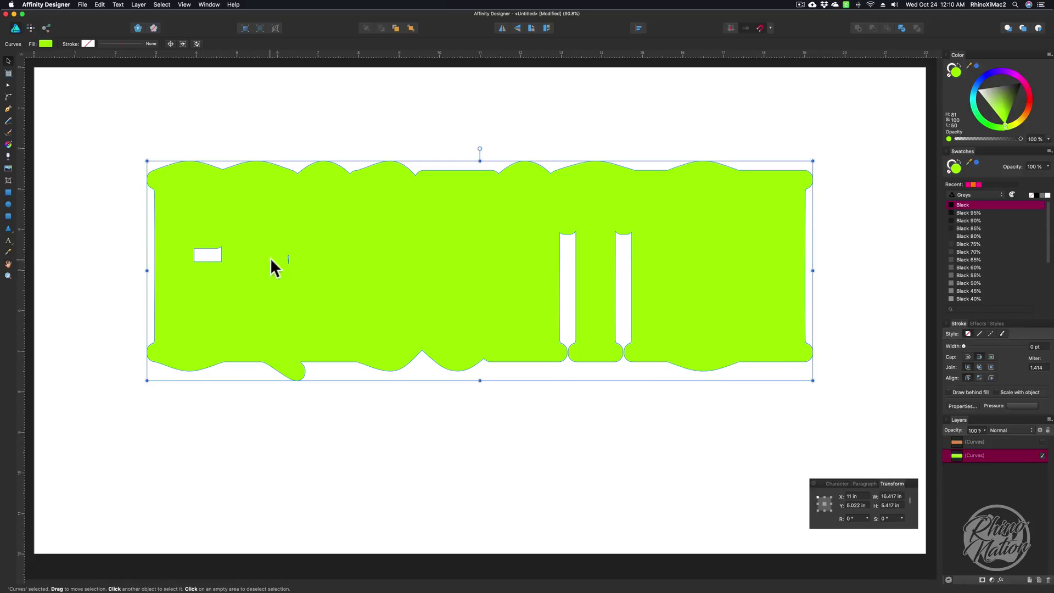
Divide the merged green shape into separate curves, add them back into one shape to fill the small holes, and clear the selection
left_click(902, 26)
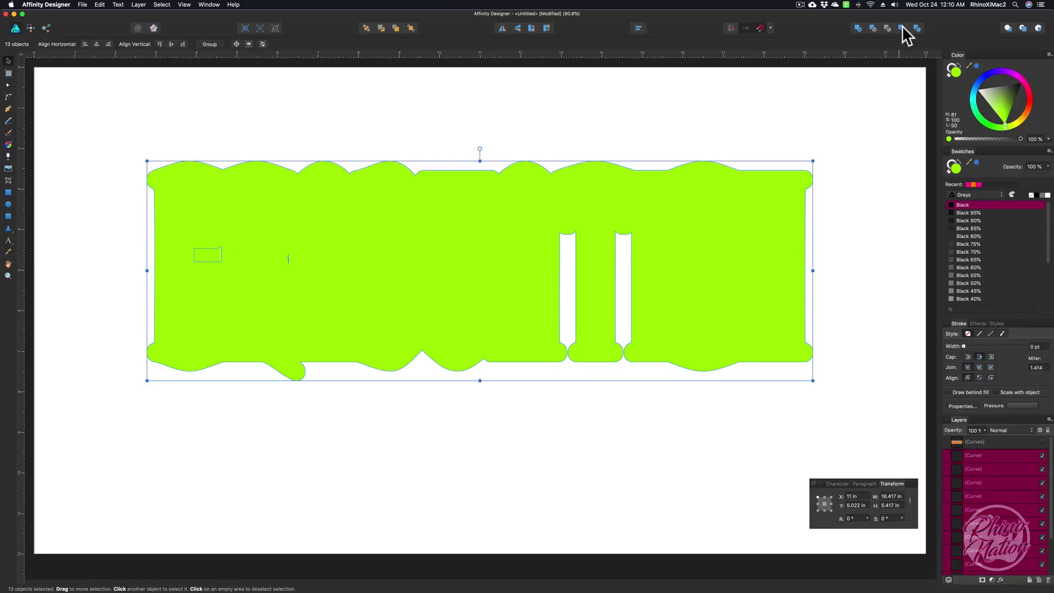
left_click(859, 29)
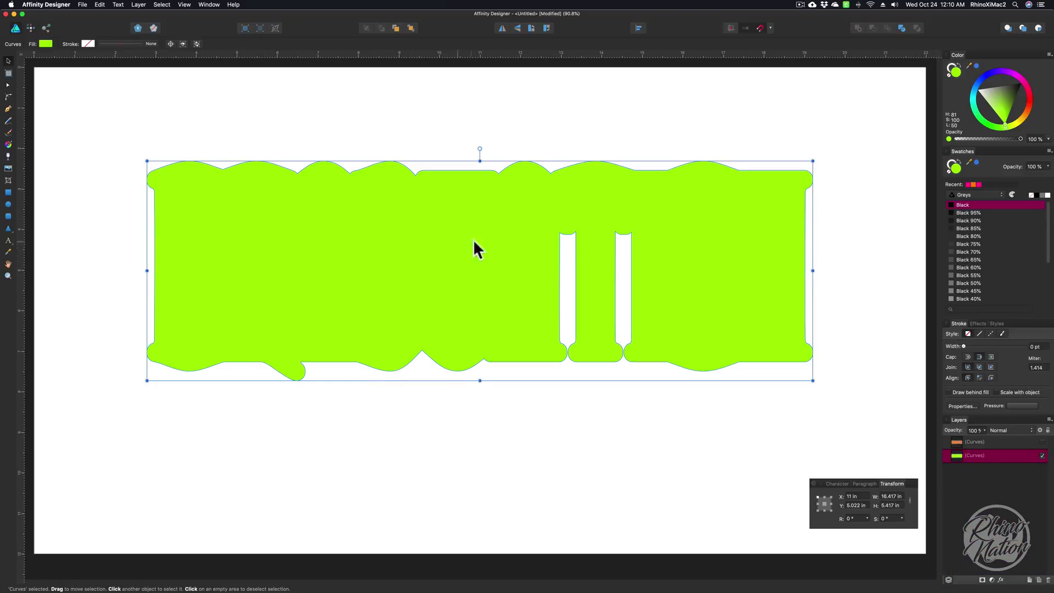
key("super+d")
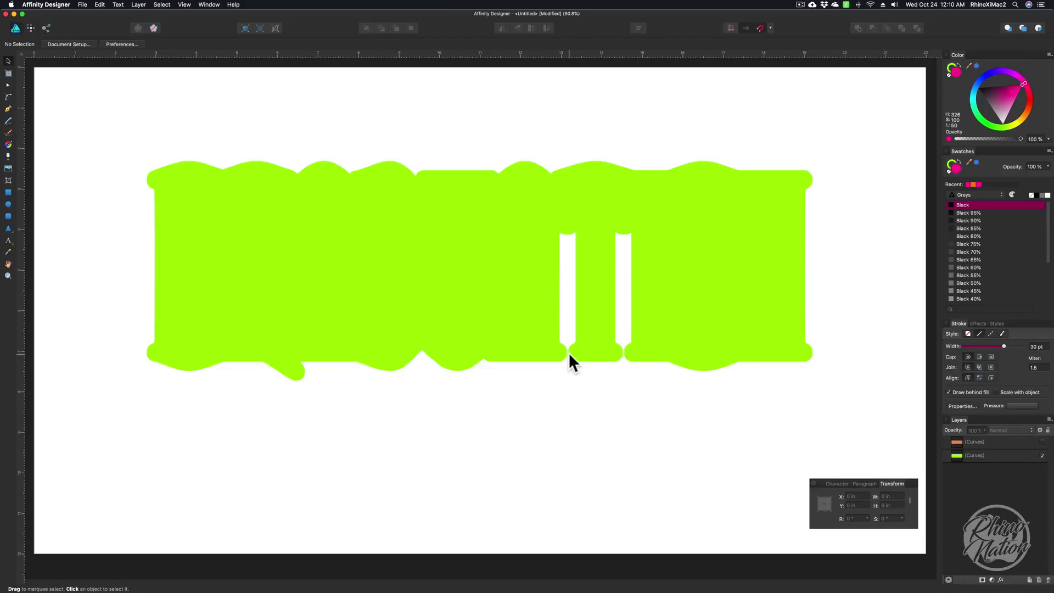
Draw a closed four-sided Pen shape about 2.7 × 3.4 in covering the two vertical gaps in the green shape
left_click(9, 109)
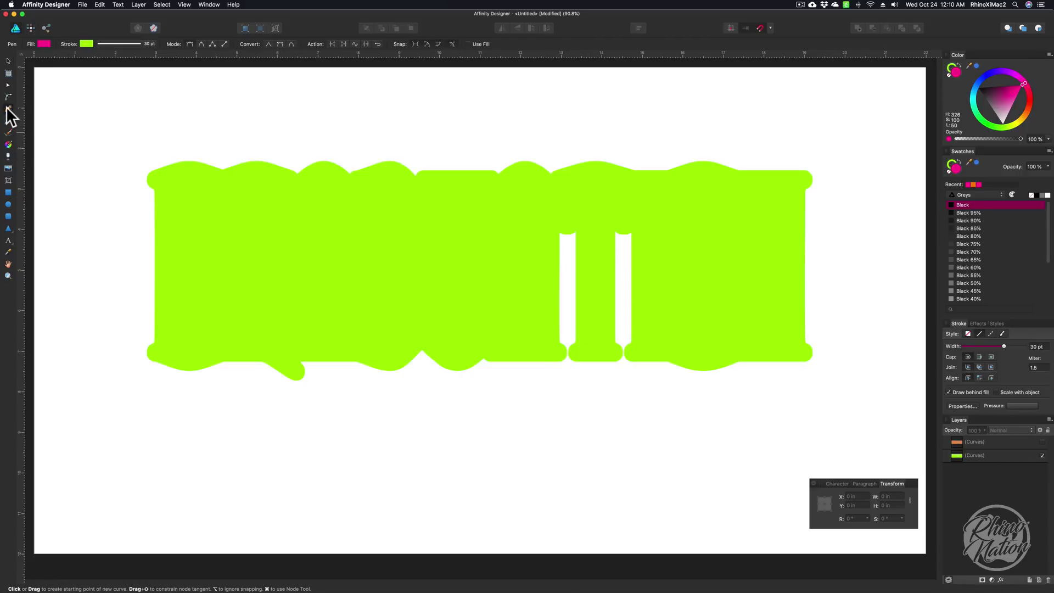
left_click(550, 354)
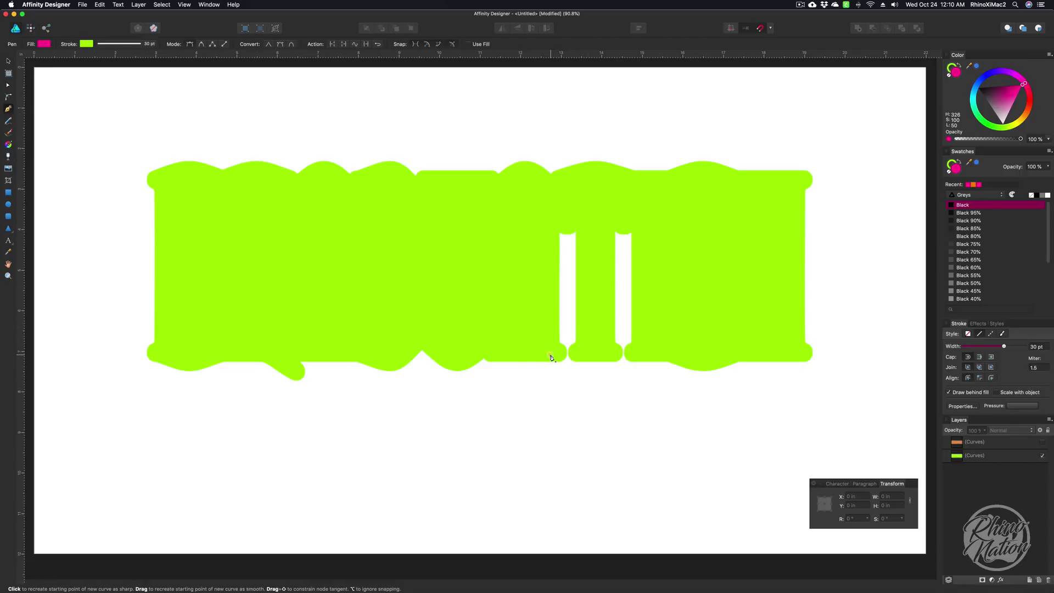
left_click(649, 355)
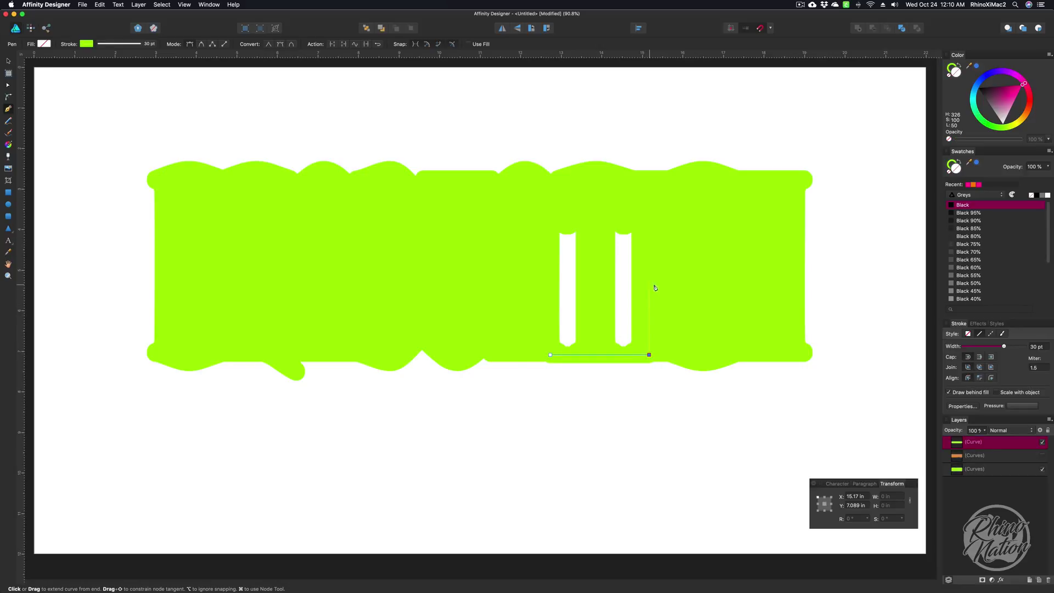
left_click(649, 216)
left_click(538, 215)
left_click(551, 355)
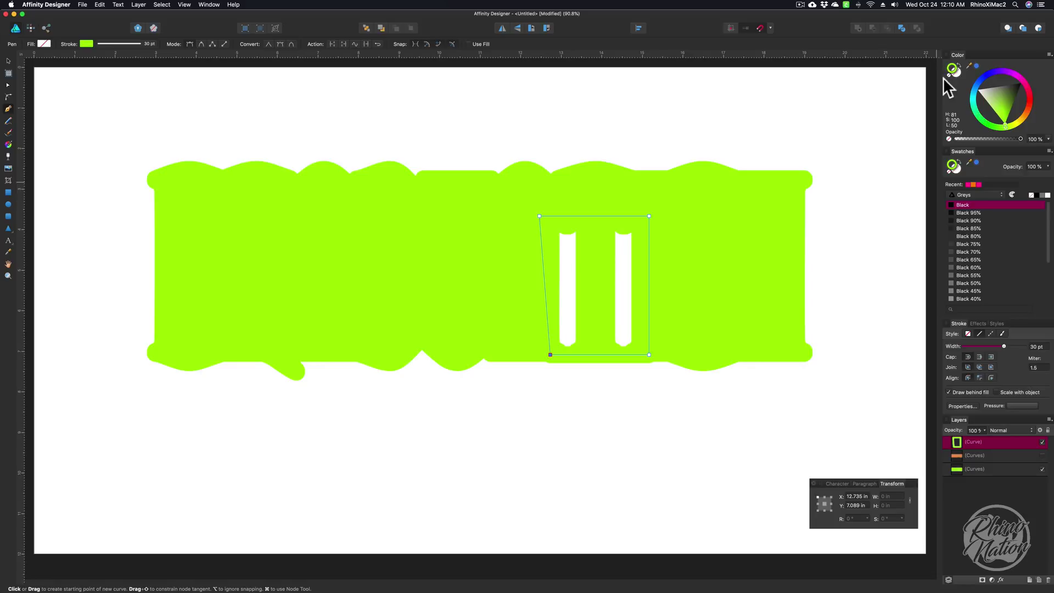
Remove the patch shape's stroke and give it a magenta fill
left_click(947, 75)
left_click(955, 73)
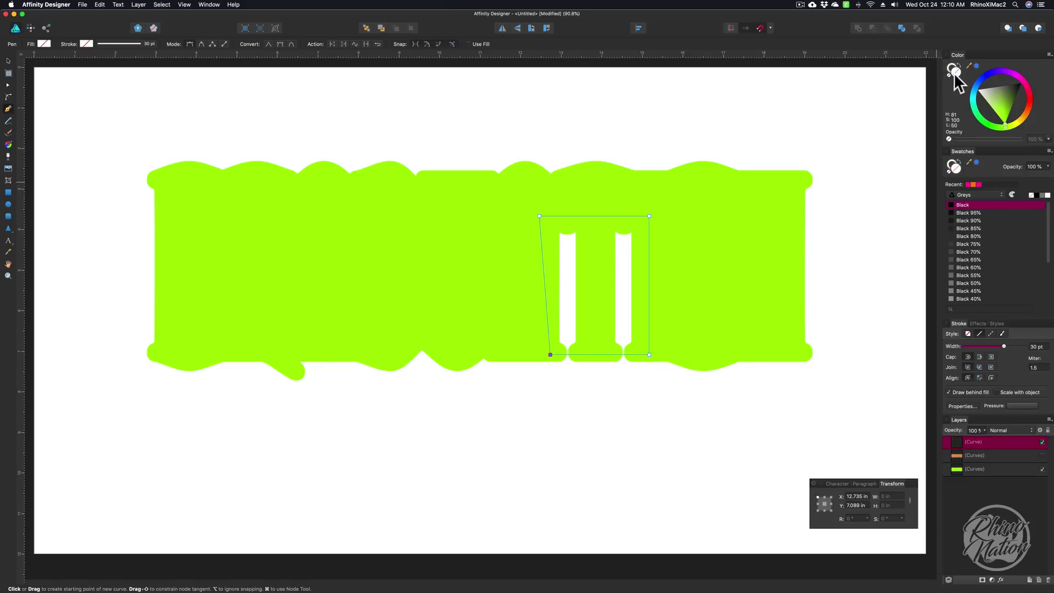
left_click_drag(1009, 73, 1018, 77)
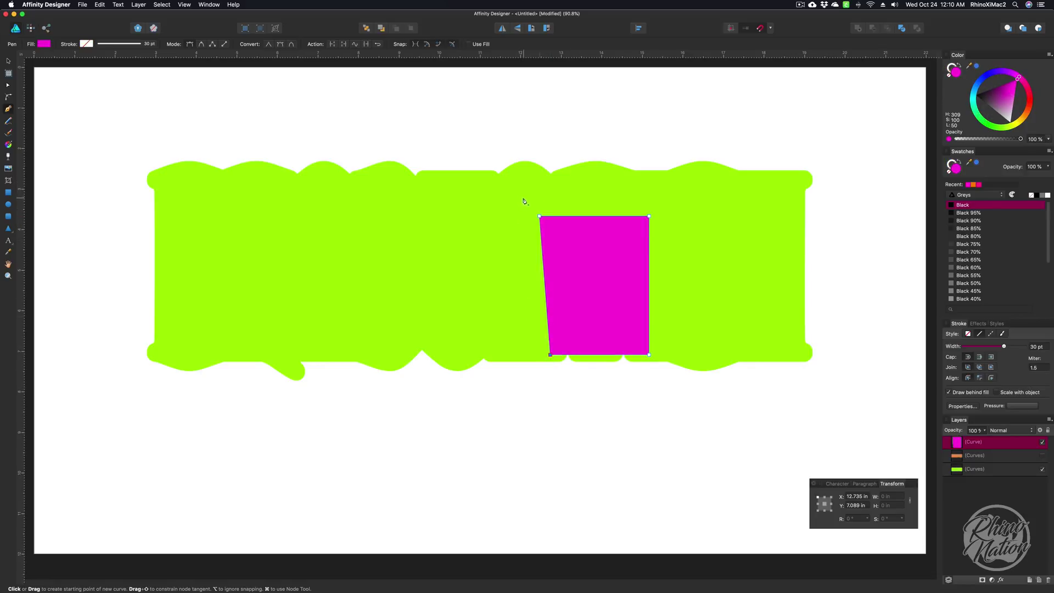
Merge the magenta patch and the green outline shape into one with Add, and clear the selection
left_click(8, 61)
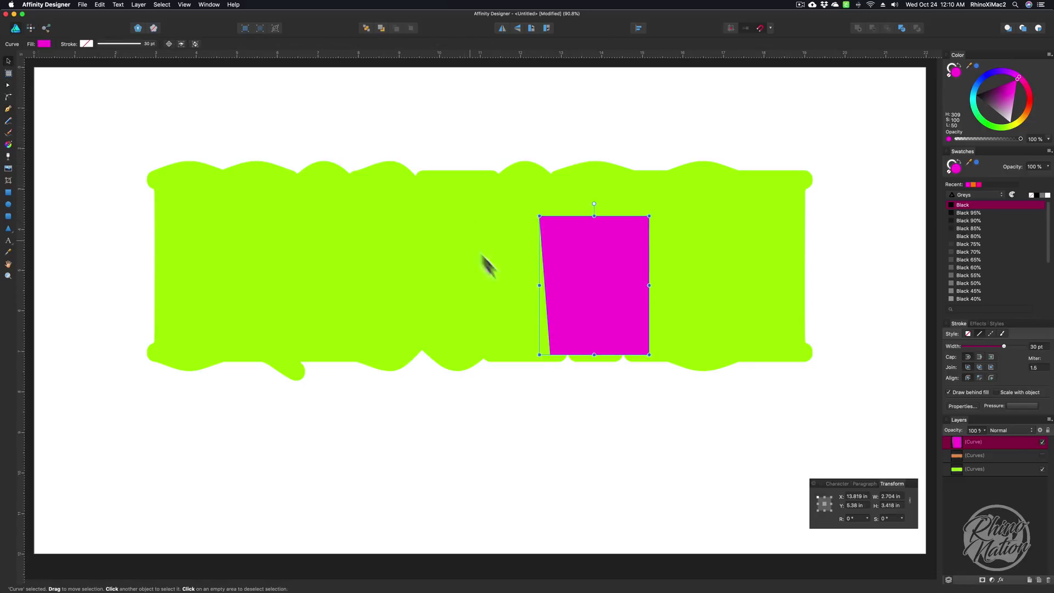
left_click_drag(113, 136, 854, 428)
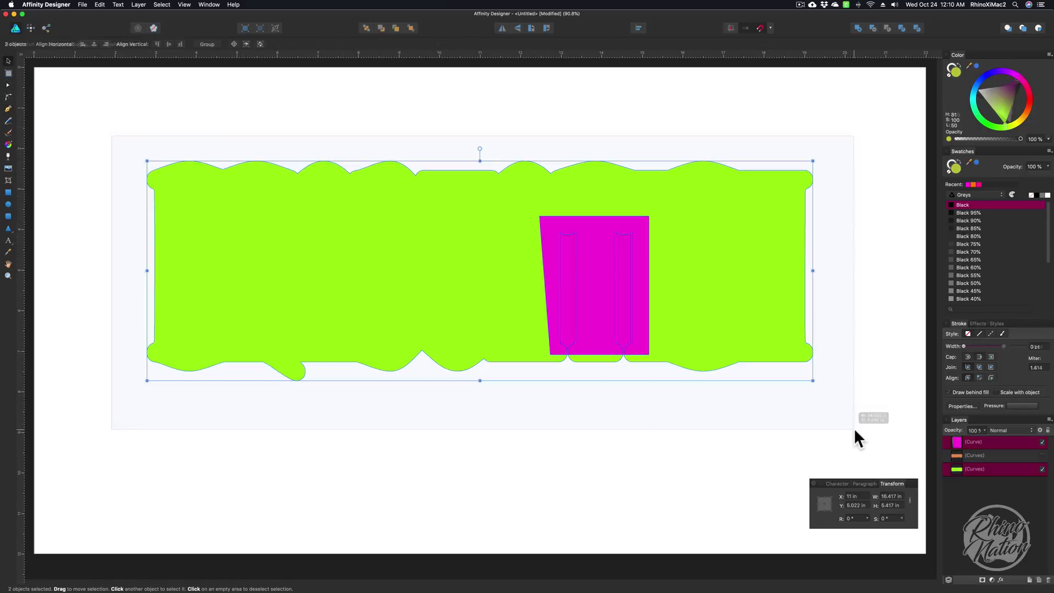
left_click(857, 27)
left_click(740, 371)
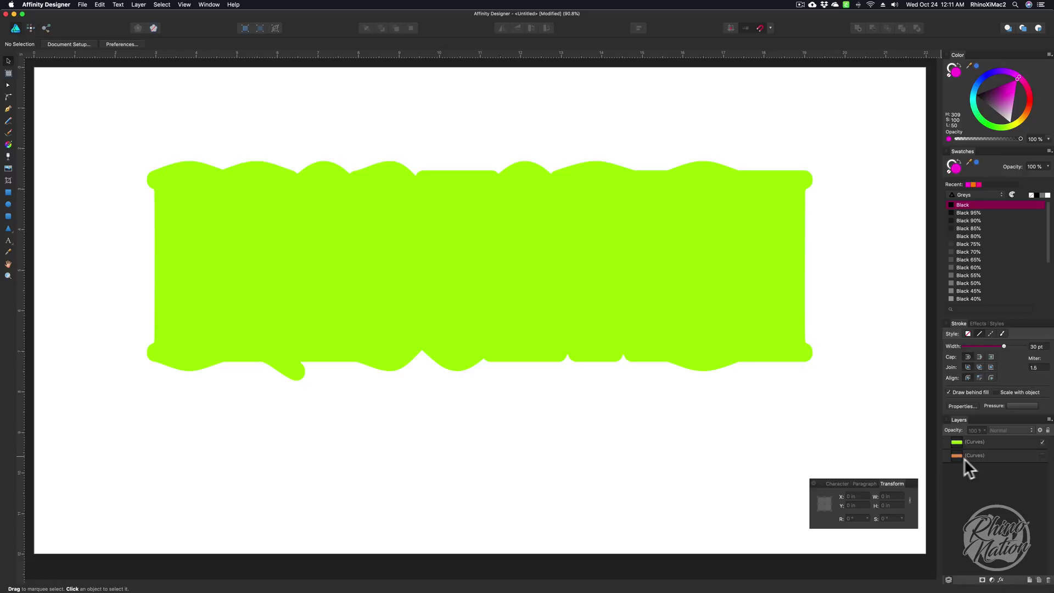
Show the hidden orange lettering and place it above the green outline shape in the layer order
left_click(1042, 456)
left_click_drag(990, 458, 990, 458)
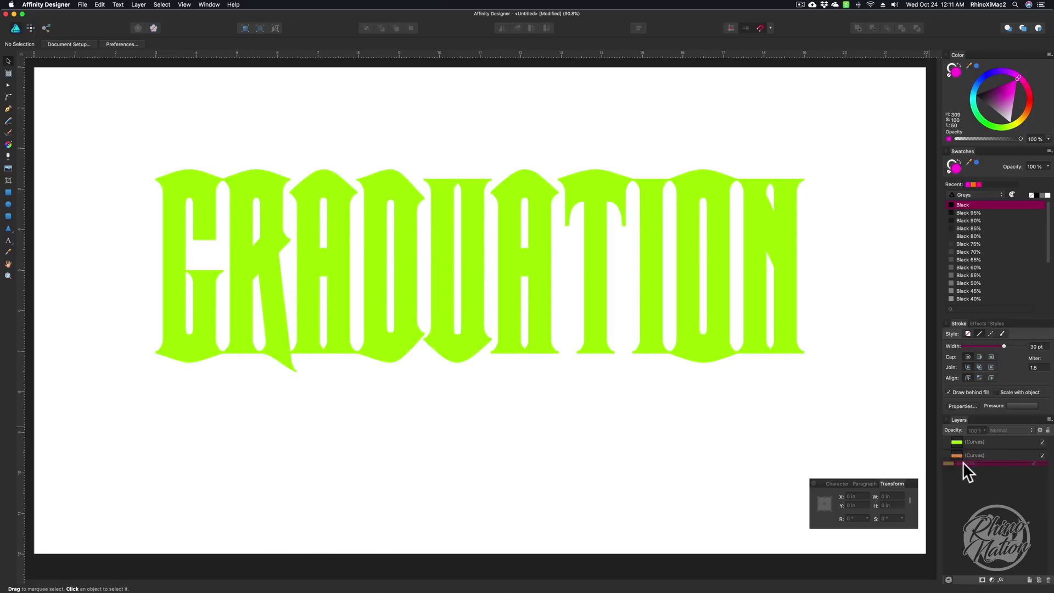
left_click_drag(961, 471, 960, 471)
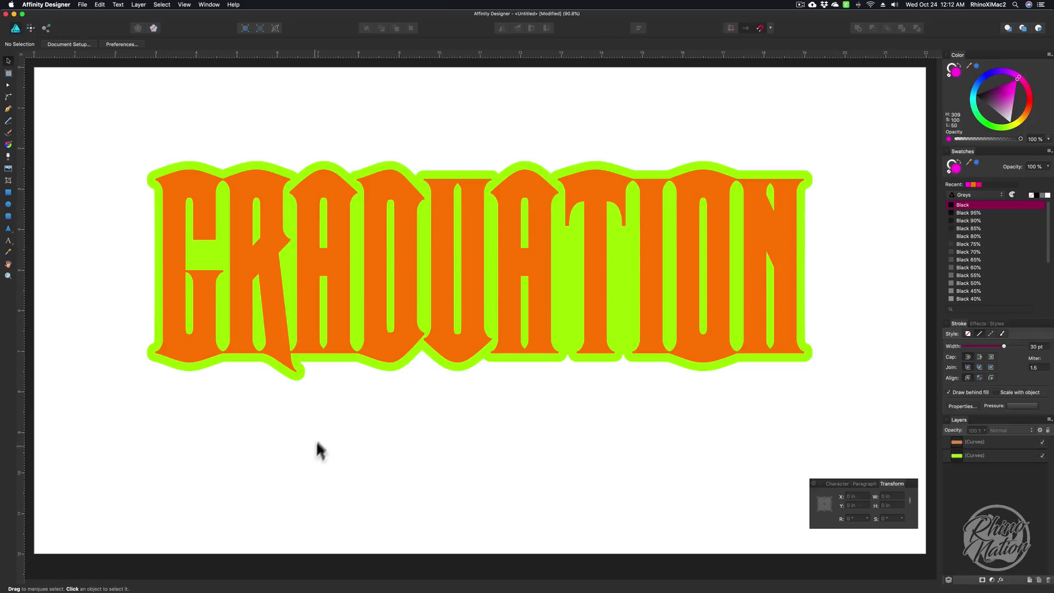
Recolor the lettering dark blue and the outline shape behind it orange
left_click(377, 347)
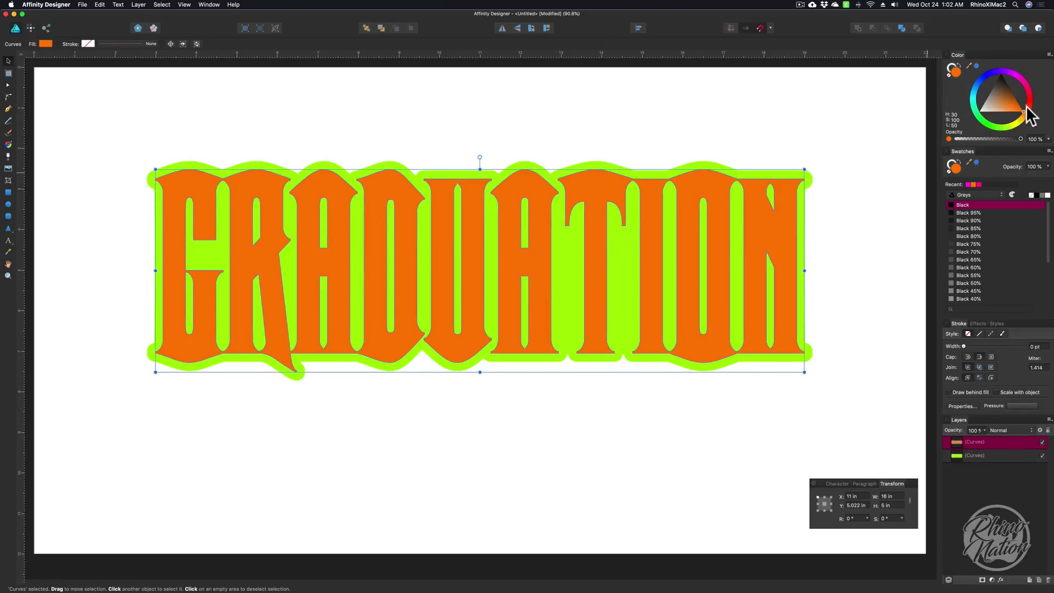
mouse_move(1024, 110)
left_mouse_down()
mouse_move(1004, 90)
mouse_move(1028, 93)
left_mouse_up()
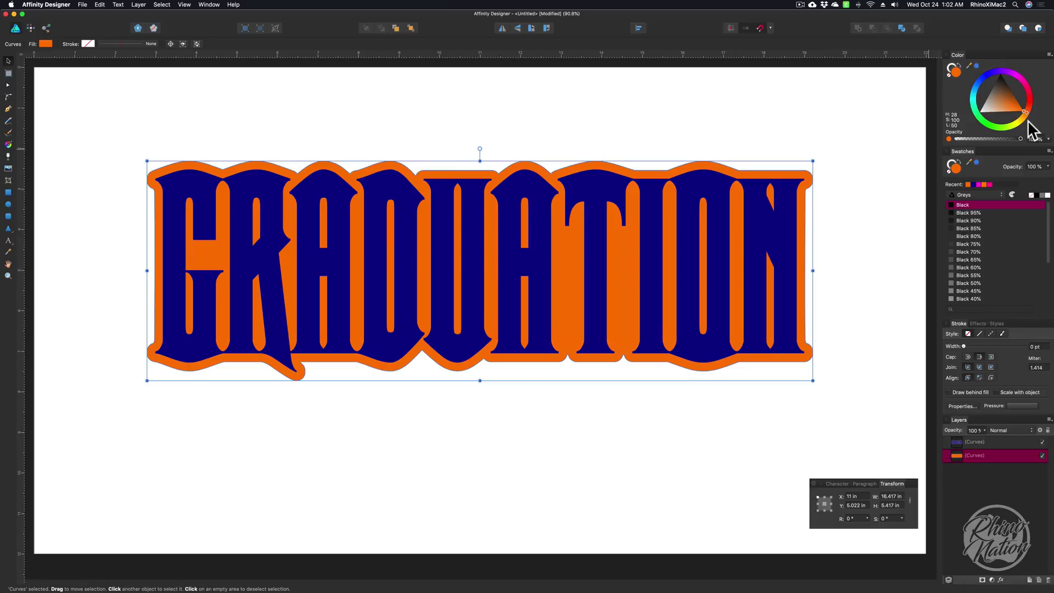
Lock the dark blue lettering, and duplicate the orange outline shape with its upper copy locked
left_click(696, 219)
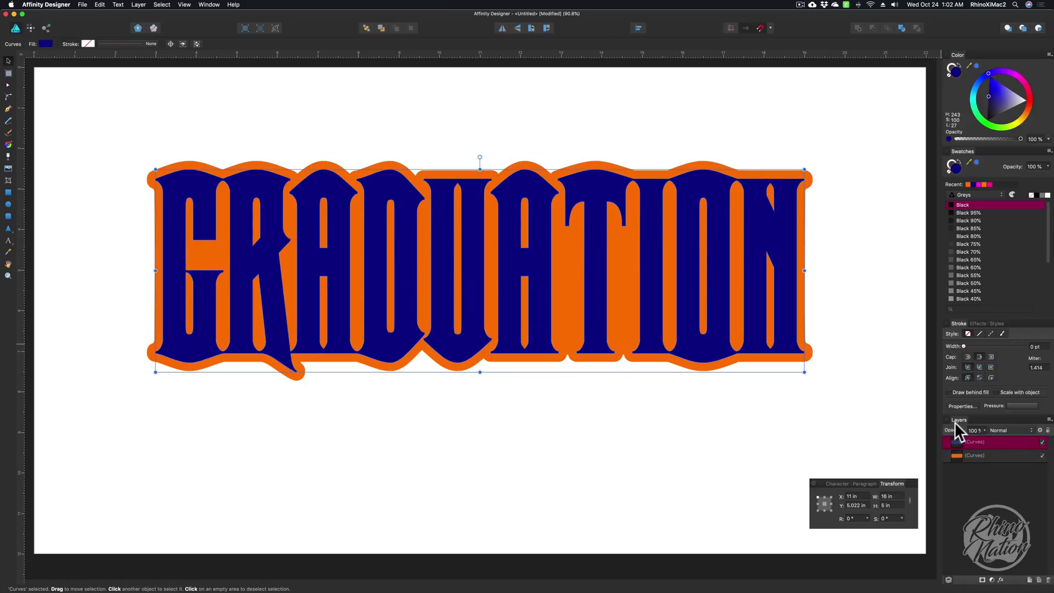
left_click(1046, 429)
left_click(977, 454)
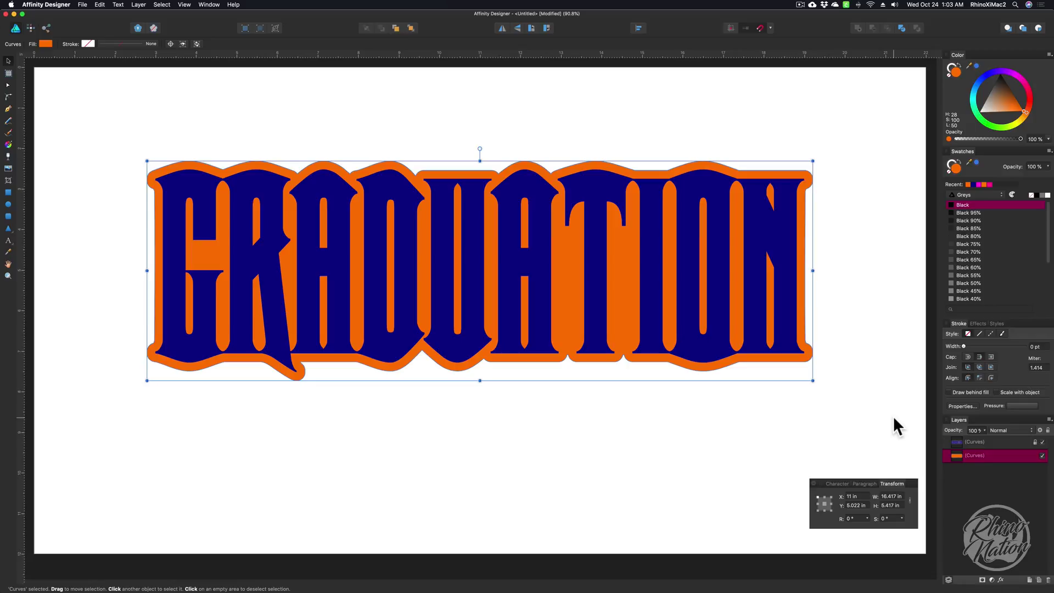
key("super+j")
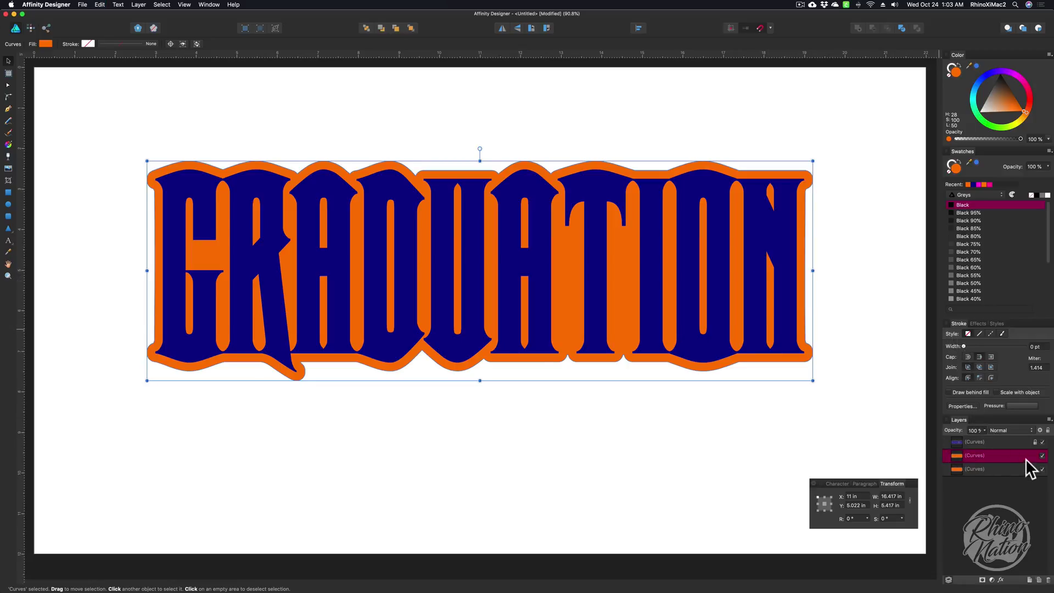
left_click(1047, 430)
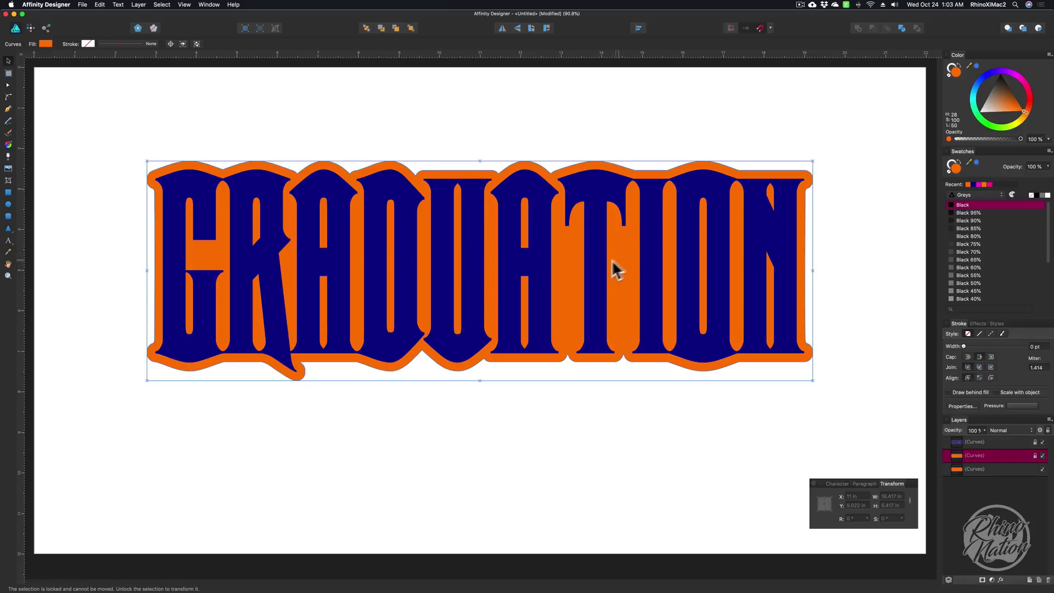
Recolor the bottom copy of the orange outline shape to a medium blue (H 220, S 78, L 39)
left_click(980, 469)
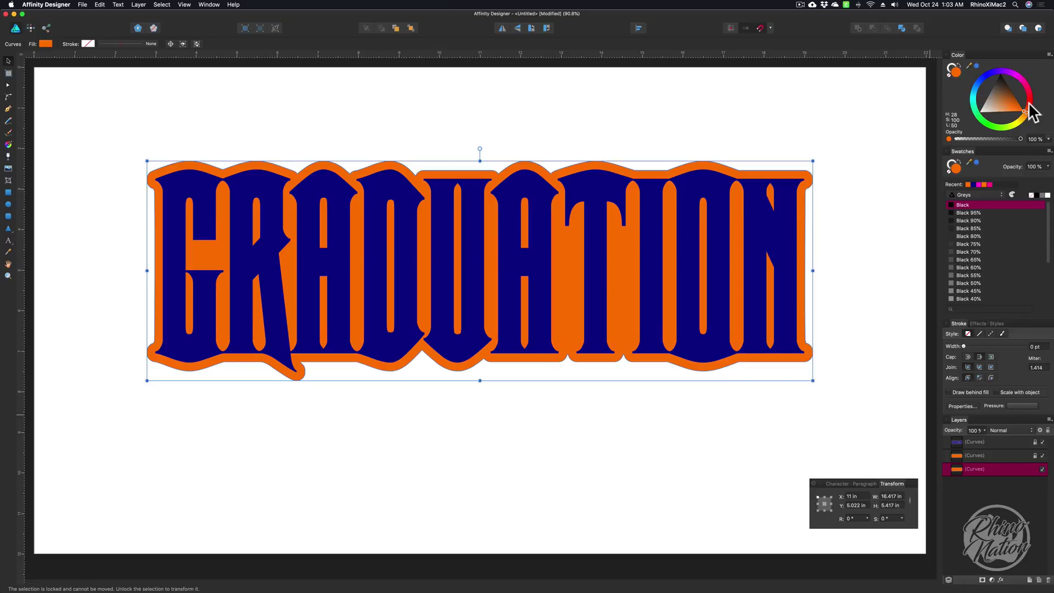
mouse_move(1027, 111)
left_mouse_down()
mouse_move(1027, 87)
mouse_move(1001, 72)
mouse_move(994, 107)
mouse_move(989, 96)
left_mouse_up()
left_click(1000, 106)
left_click(978, 82)
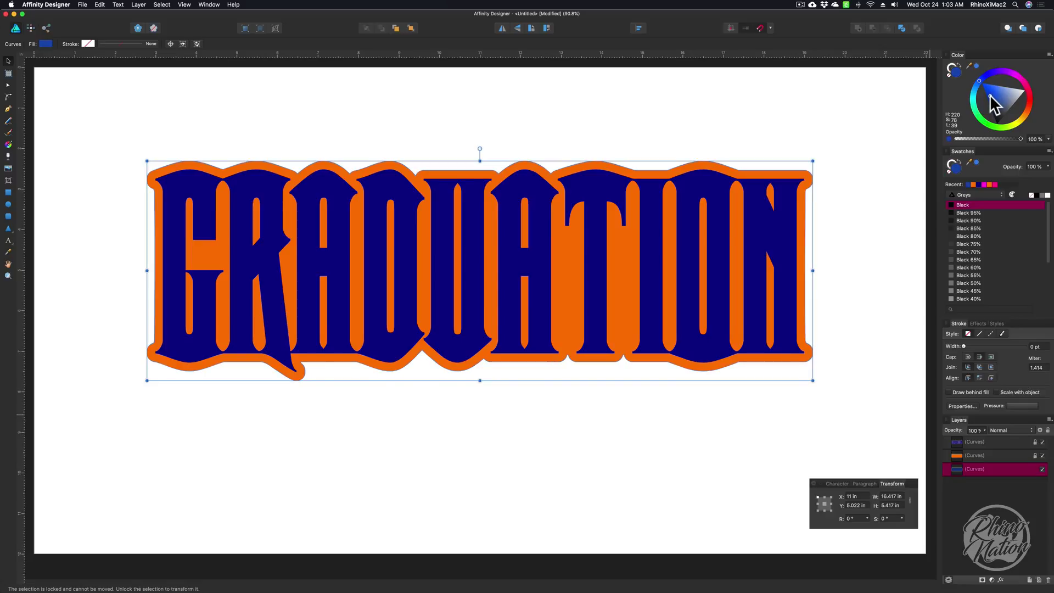
Give the bottom shape a matching blue stroke, trying a 38 pt width before settling on 30 pt
left_click(952, 66)
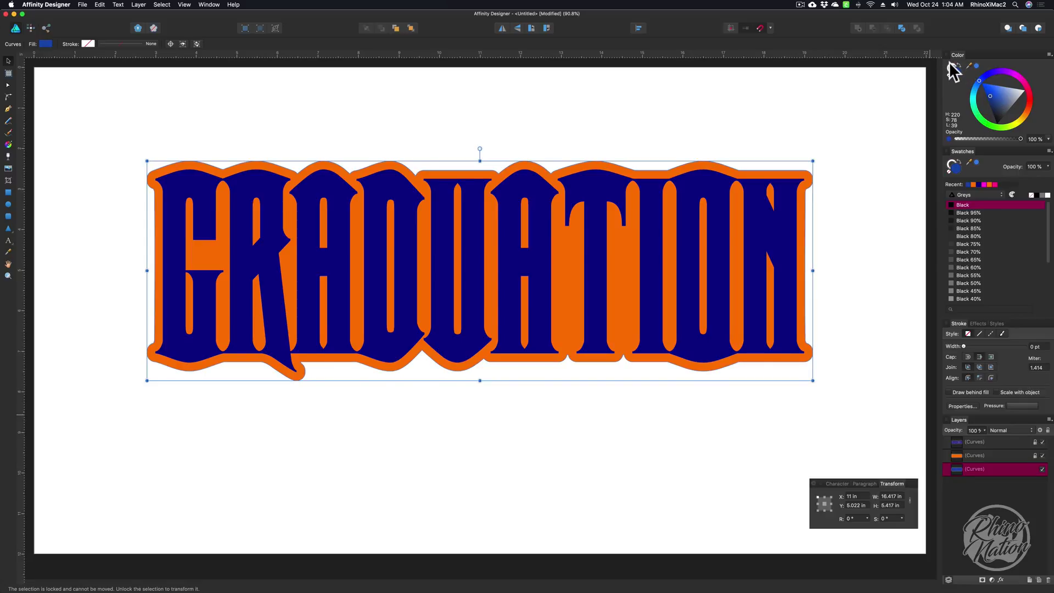
left_click(977, 78)
left_click_drag(965, 346, 1002, 347)
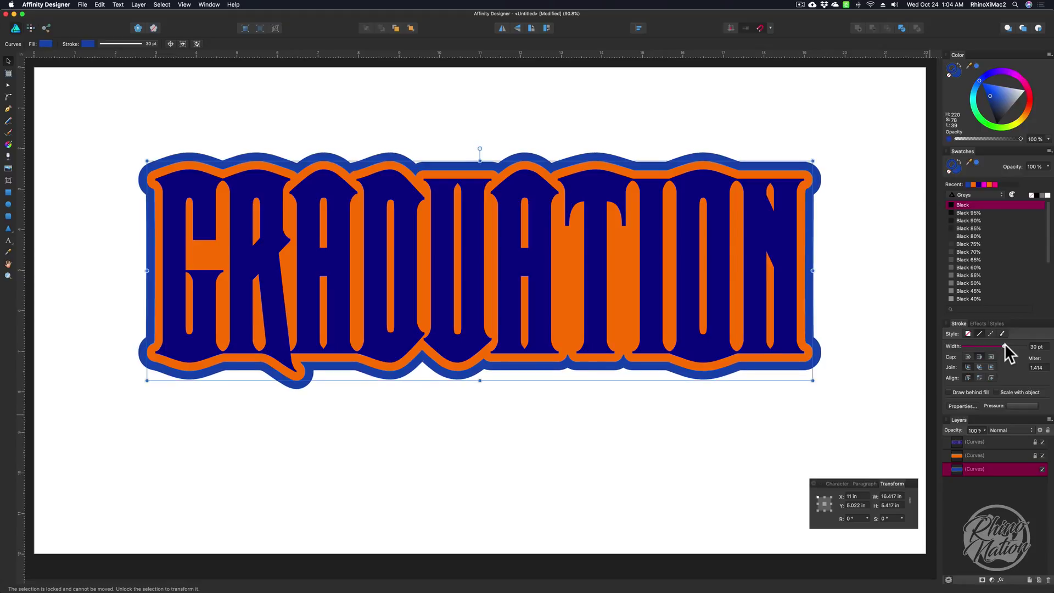
left_click_drag(1004, 344, 1009, 344)
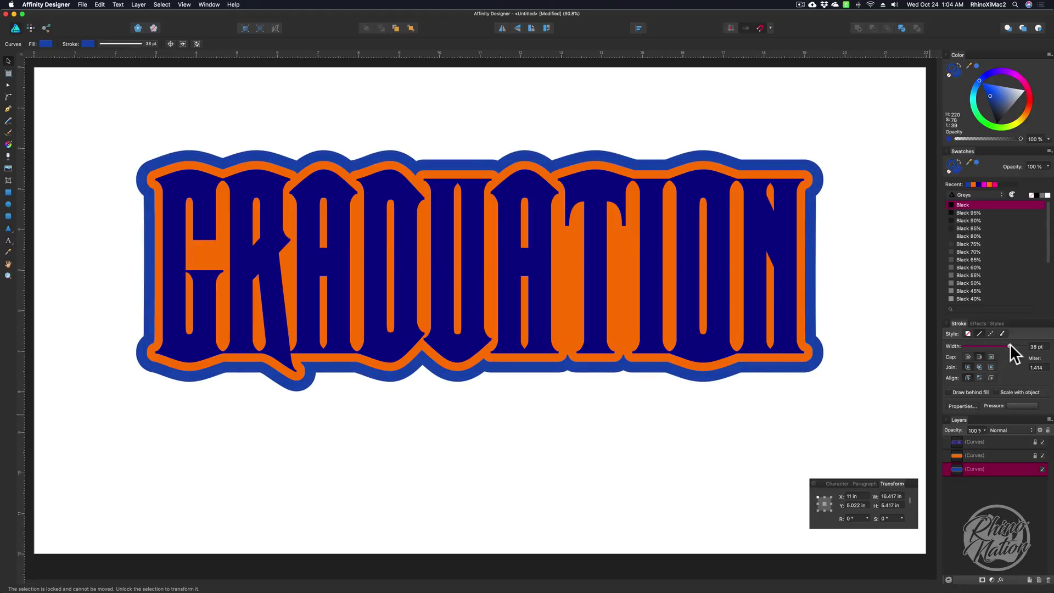
left_click_drag(1009, 344, 1003, 345)
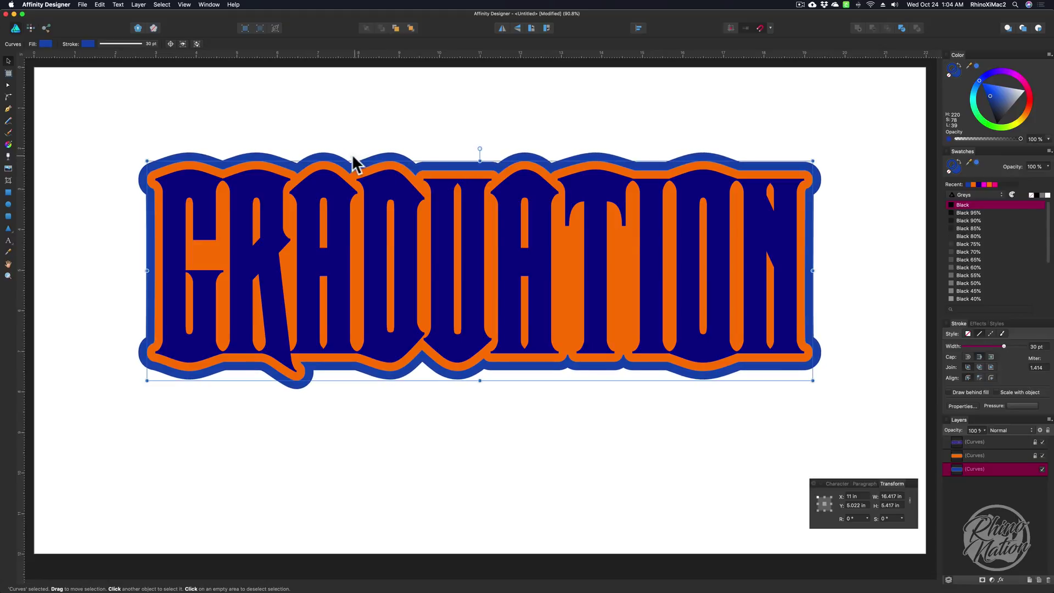
Expand the blue stroke of the bottom shape into its own curves
left_click(142, 5)
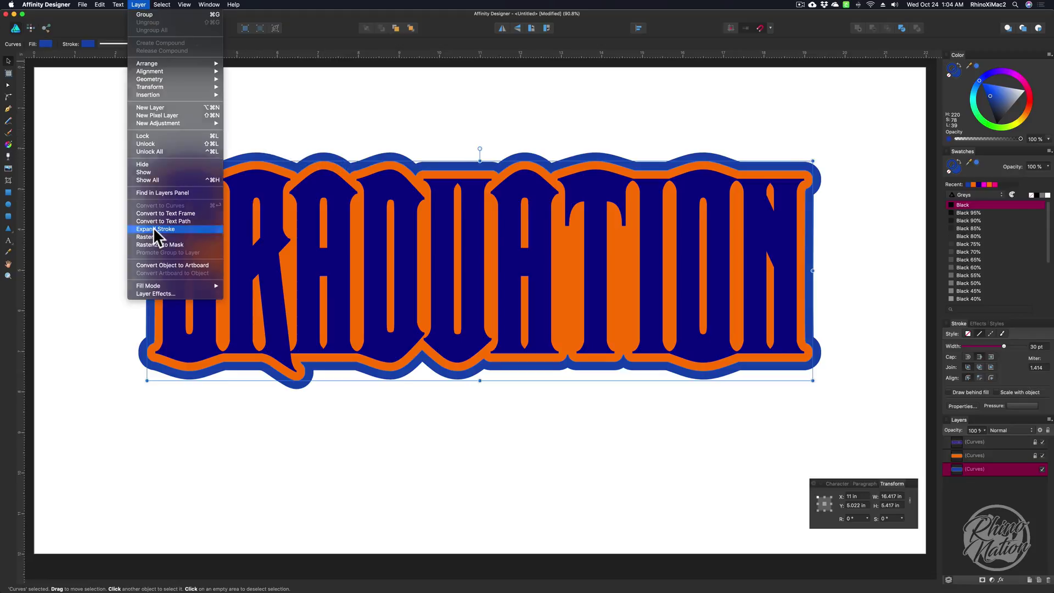
left_click(155, 230)
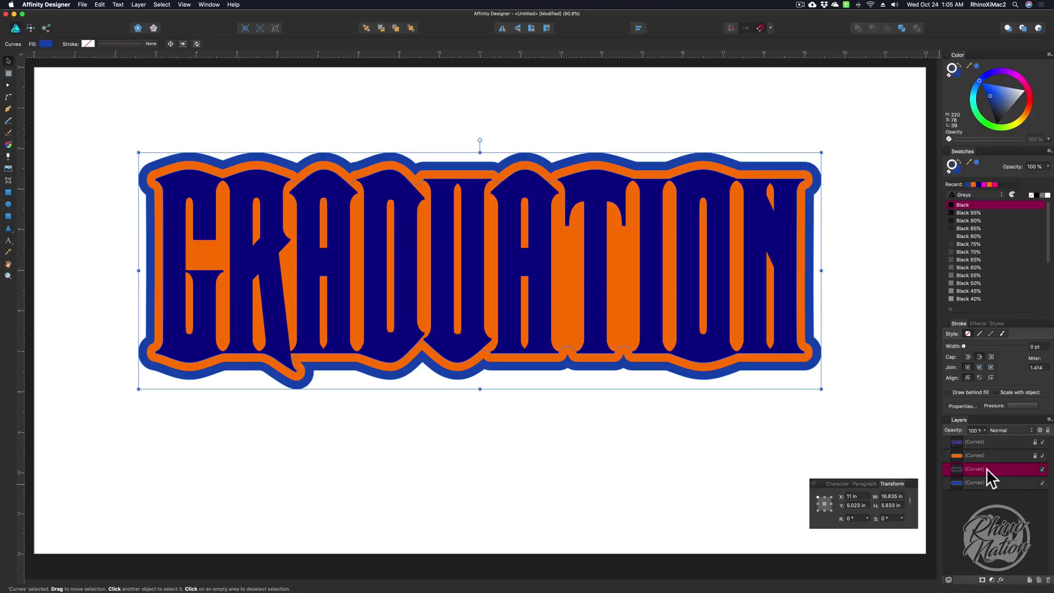
Inspect the expanded blue outline and its base shape by hiding the layers above and moving them apart, and restore everything
left_click(1041, 442)
left_click(1041, 455)
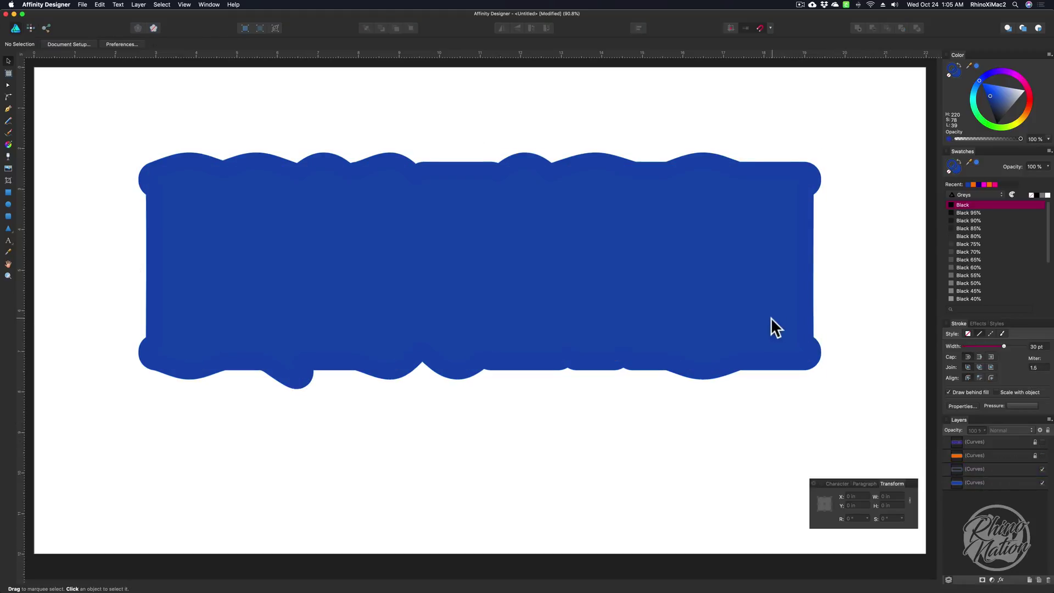
mouse_move(771, 317)
left_mouse_down()
mouse_move(755, 430)
mouse_move(772, 462)
mouse_move(762, 458)
left_mouse_up()
left_click_drag(709, 263, 790, 213)
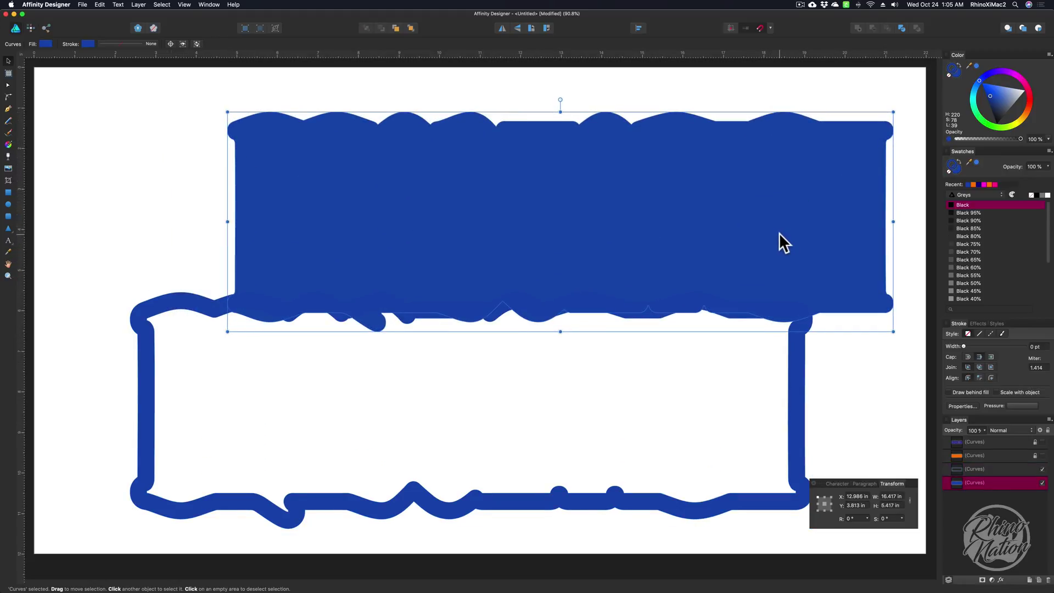
key("super+z")
key("super+z")
left_click(1042, 441)
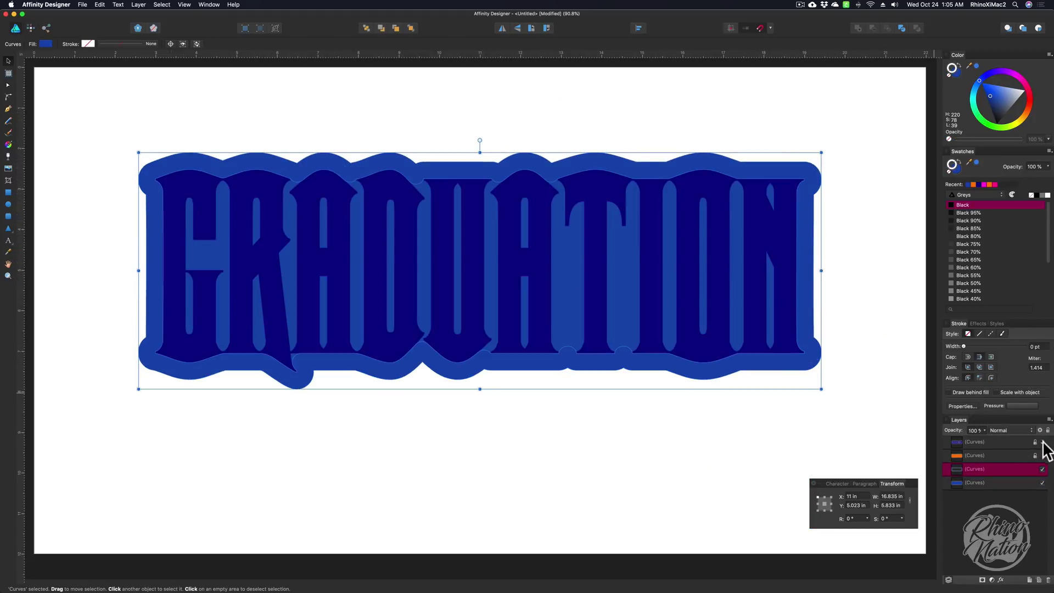
left_click(1042, 455)
key("super+d")
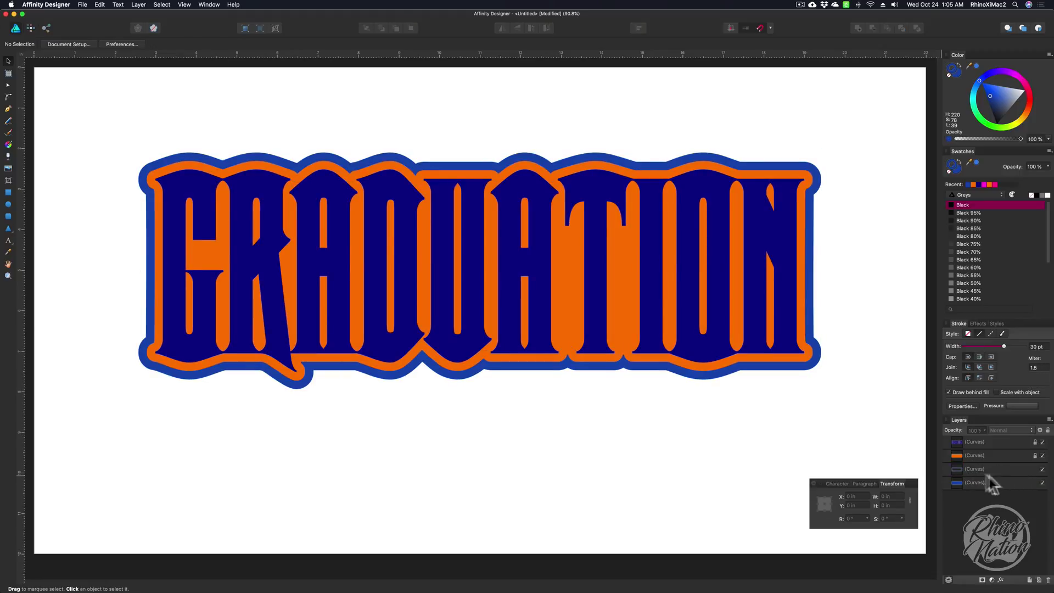
Merge the expanded blue outline and the blue base shape into one shape with Add
left_click(976, 469)
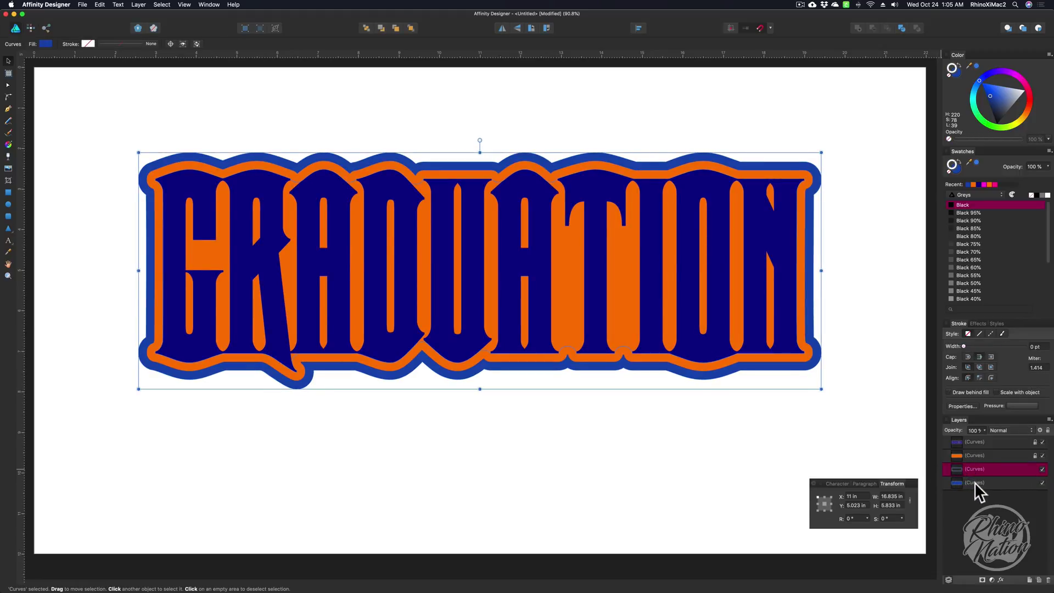
left_click(975, 482, "shift")
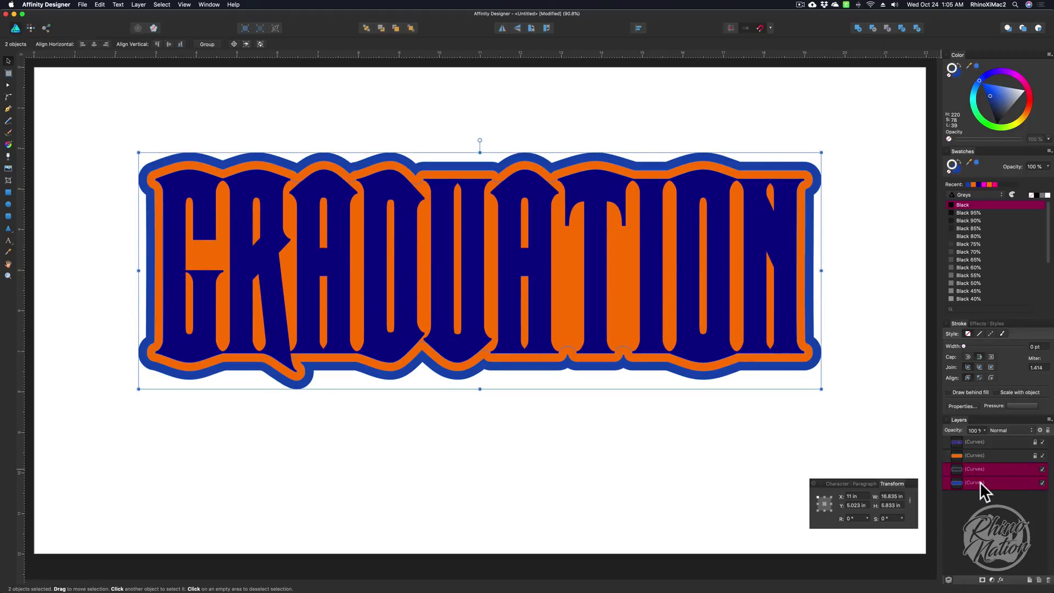
left_click(858, 28)
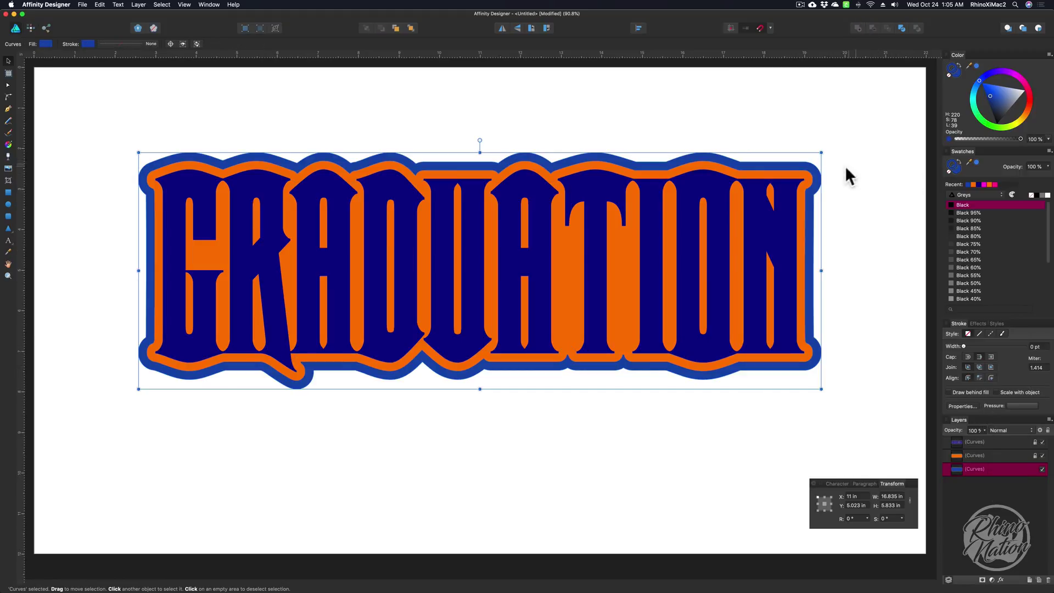
Duplicate the merged blue outline shape, lock the upper copy and select the lower copy
left_click_drag(700, 156, 660, 344)
key("Escape")
double_click(985, 468)
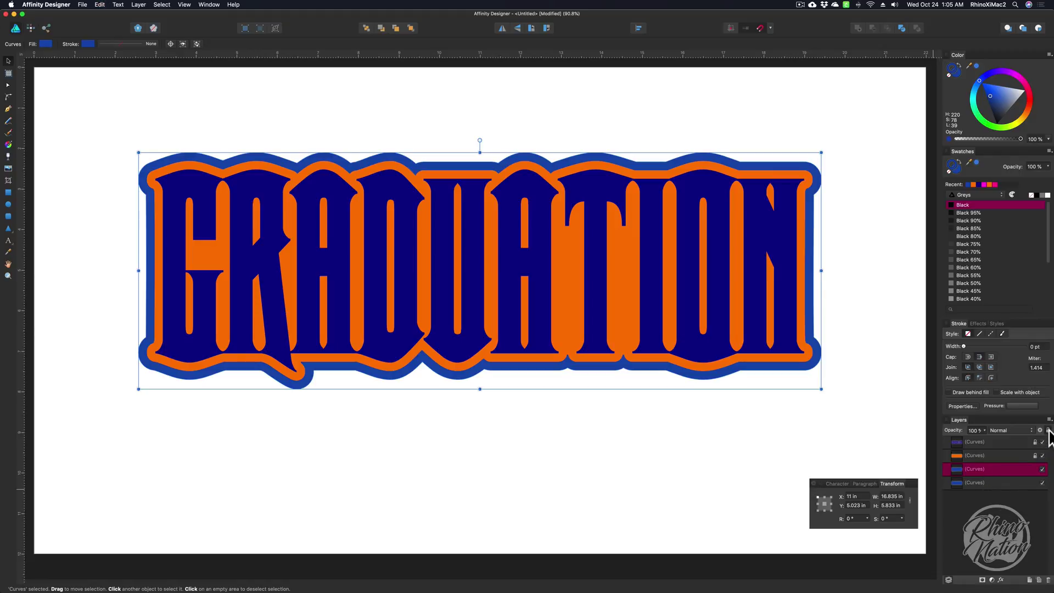
key("Return")
left_click(979, 482)
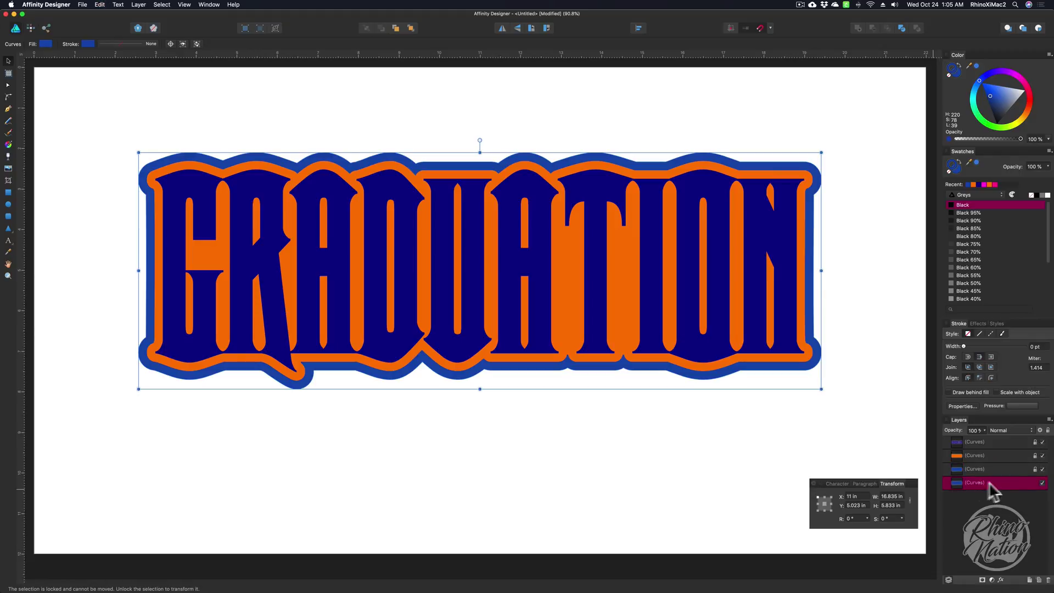
Give the bottom blue copy a 30 pt pink stroke and a magenta fill
mouse_move(983, 77)
left_mouse_down()
mouse_move(1010, 70)
mouse_move(1027, 87)
left_mouse_up()
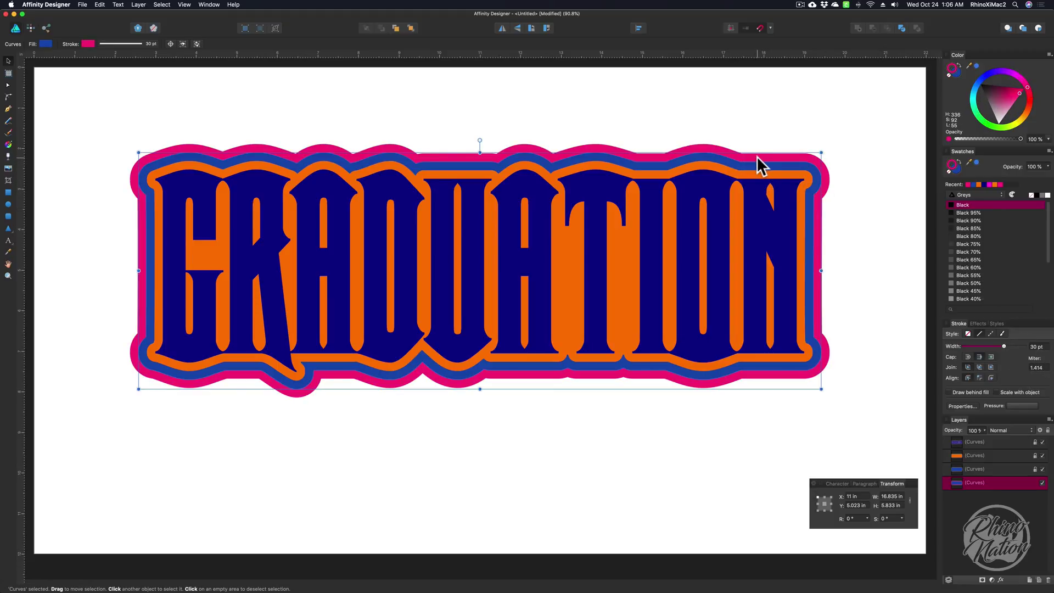
left_click(957, 72)
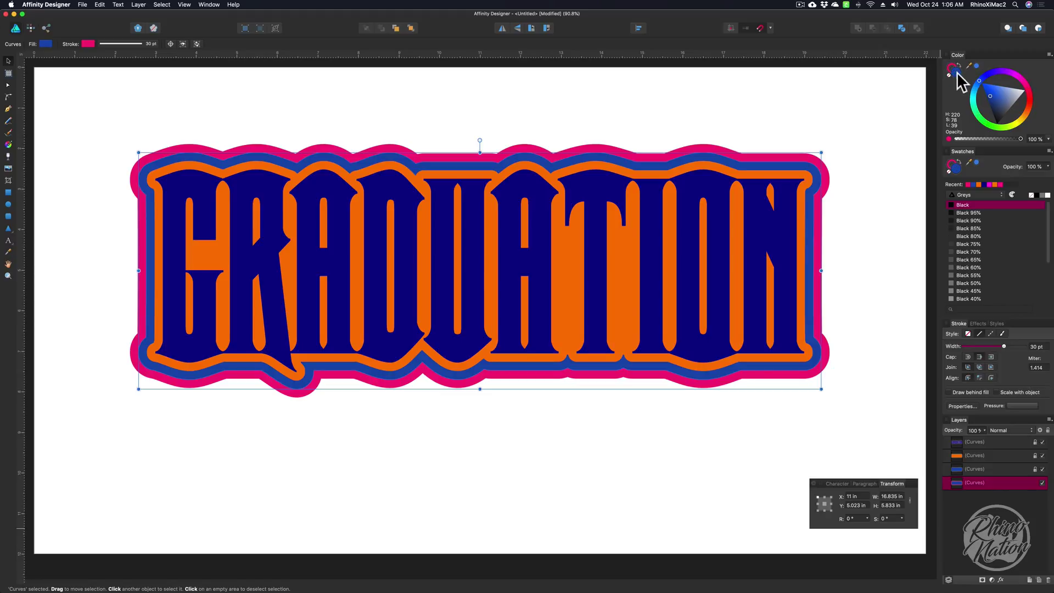
left_click(952, 70)
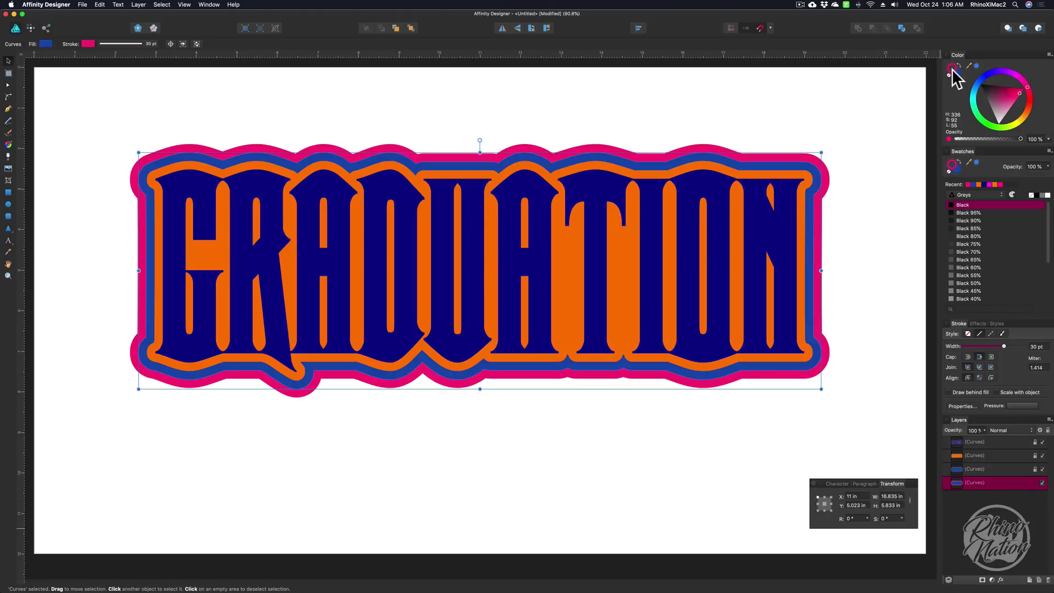
left_click(1023, 81)
Expand the pink stroke of the bottom shape and merge it with the magenta base shape using Add
left_click(139, 5)
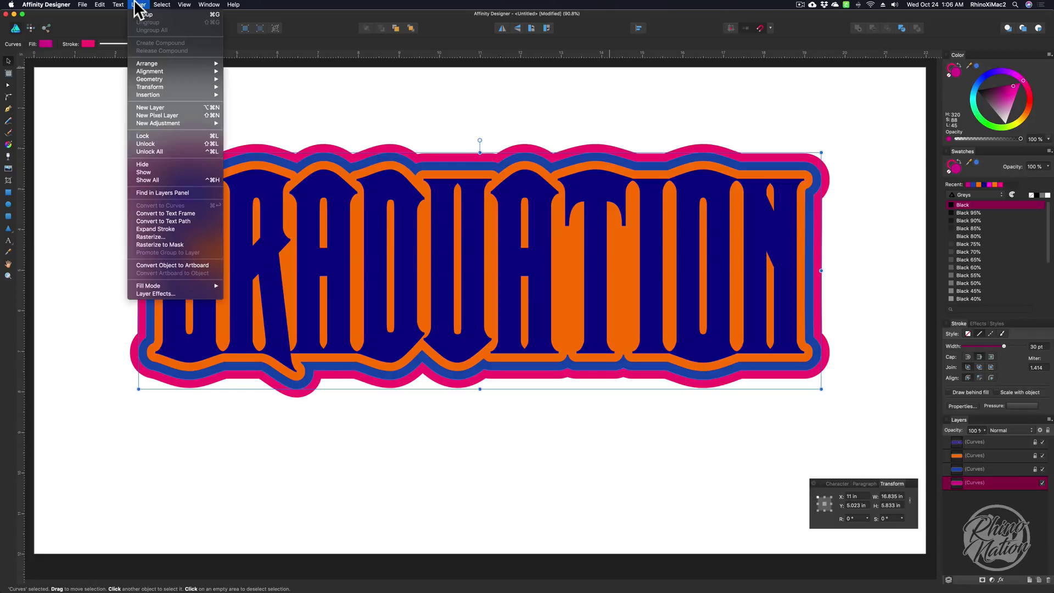
left_click(168, 229)
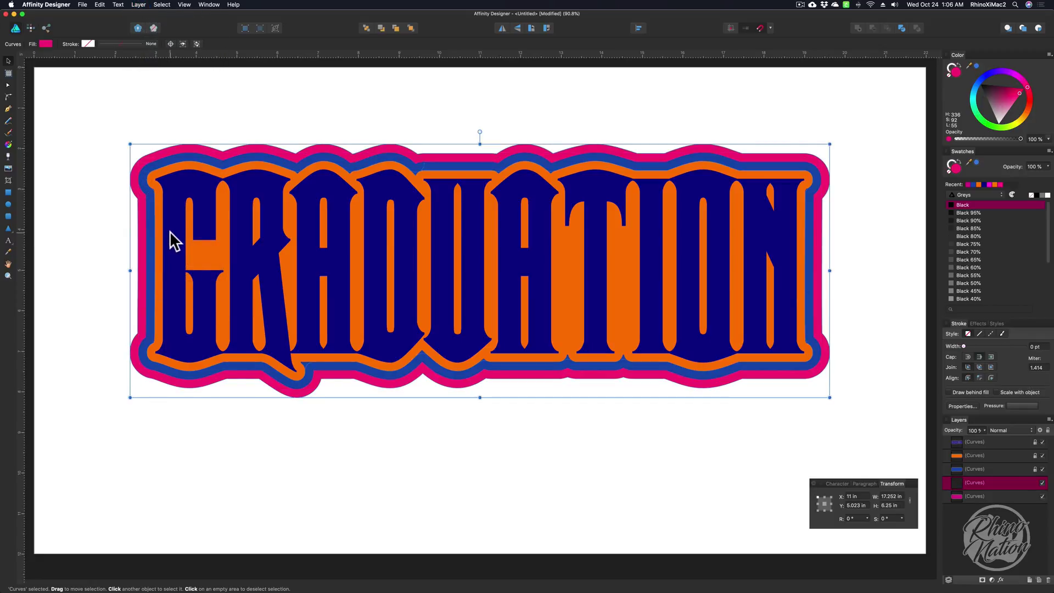
left_click(176, 240, "shift")
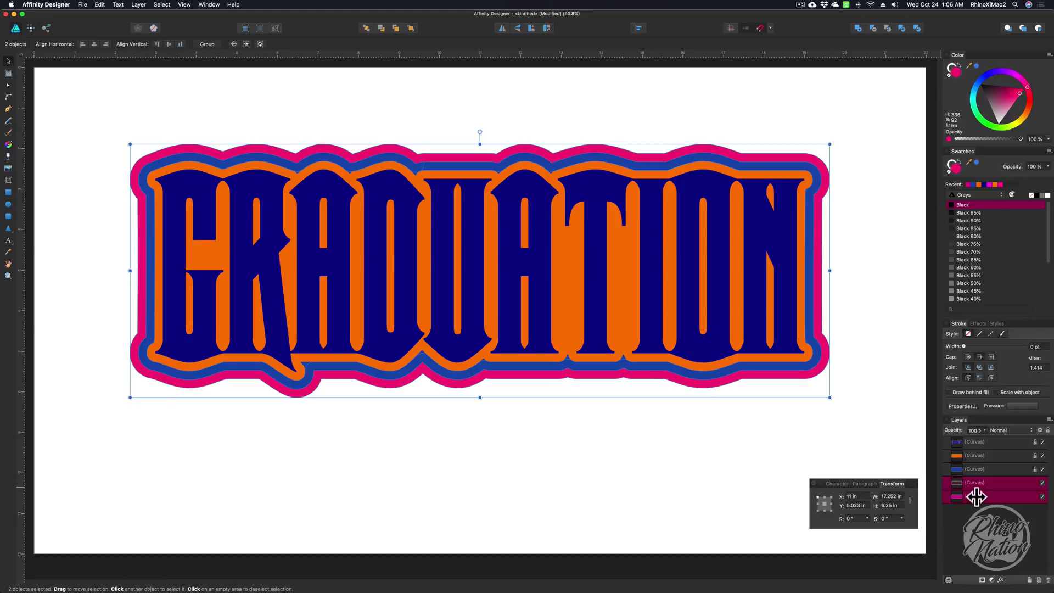
left_click(633, 492)
key("super+z")
left_click(857, 25)
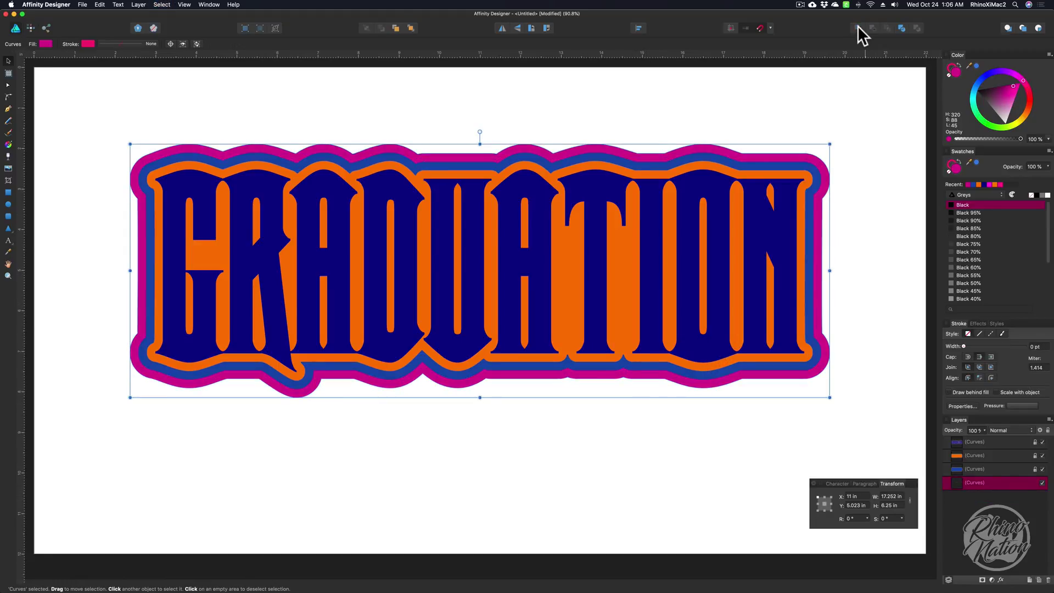
Move the merged magenta shape aside to check it, undo the move and clear the selection
left_click_drag(476, 164, 541, 102)
key("super+z")
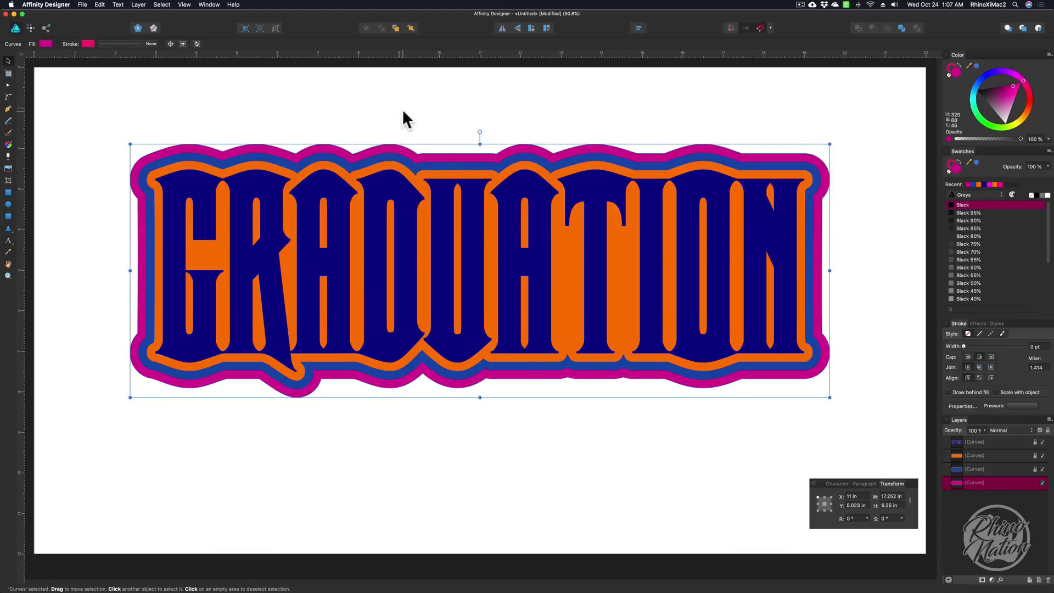
left_click(395, 436)
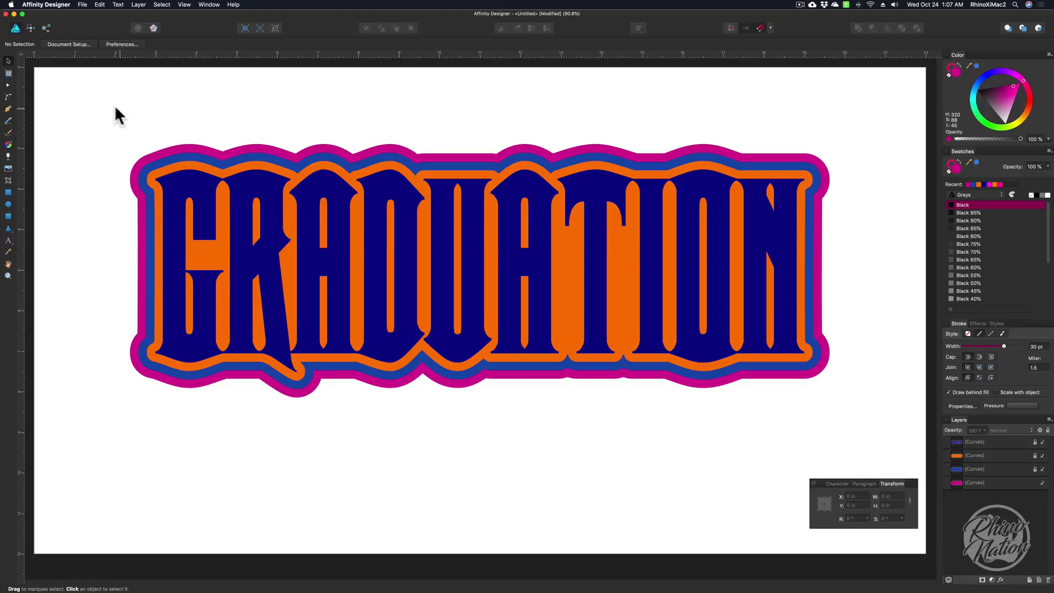
Unlock the dark blue lettering, orange outline and blue outline layers
left_click_drag(106, 100, 804, 341)
left_click(1035, 469)
left_click(1034, 455)
left_click(1034, 441)
Set up an SVG export with the SVG (for export) preset and a raster DPI of 300
left_click(83, 4)
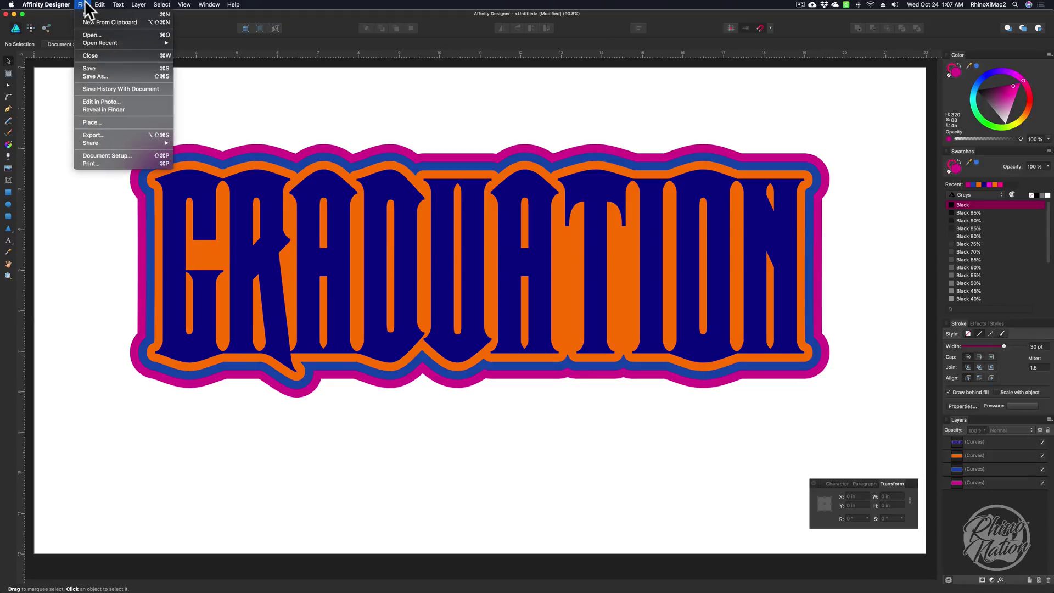
left_click(91, 135)
left_click(561, 51)
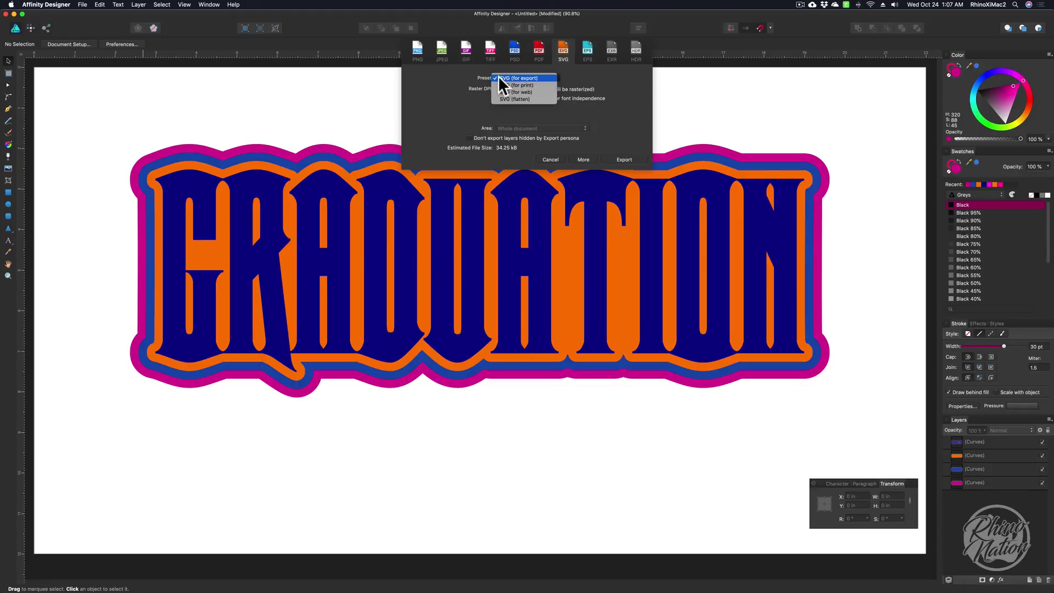
left_click(543, 77)
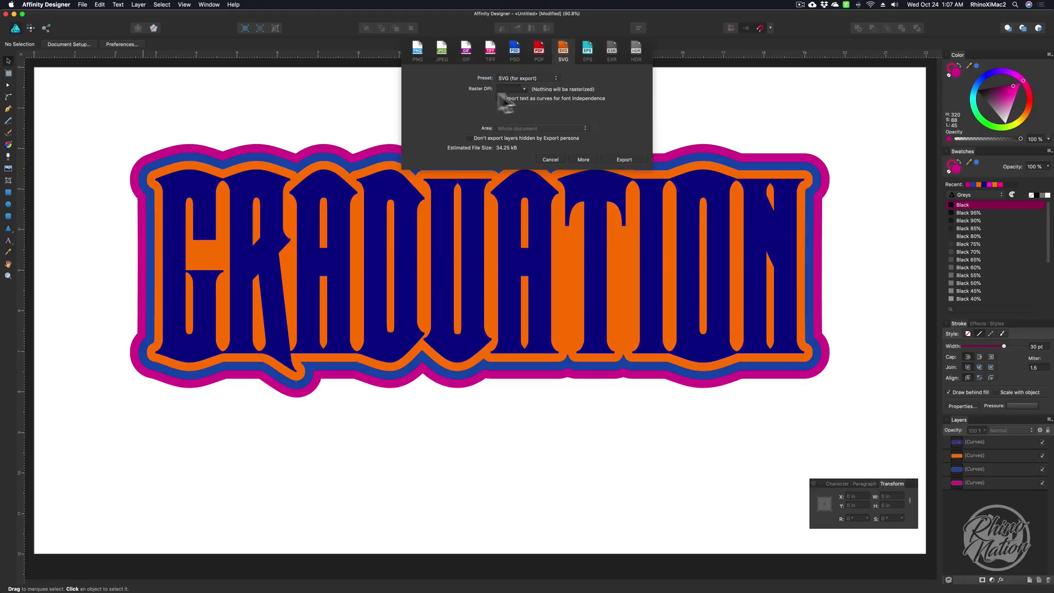
left_click(523, 88)
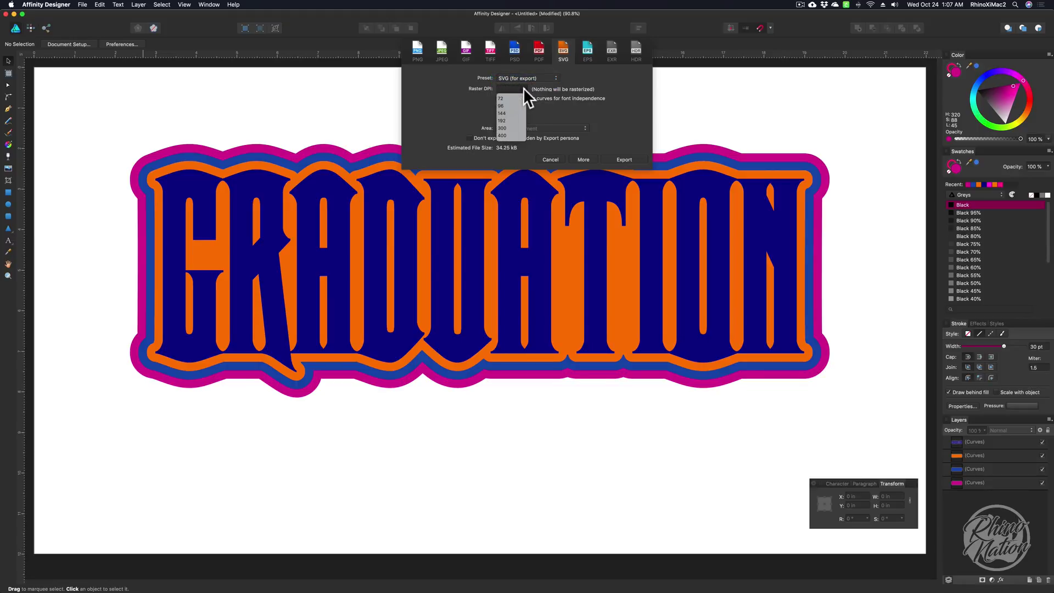
left_click(505, 127)
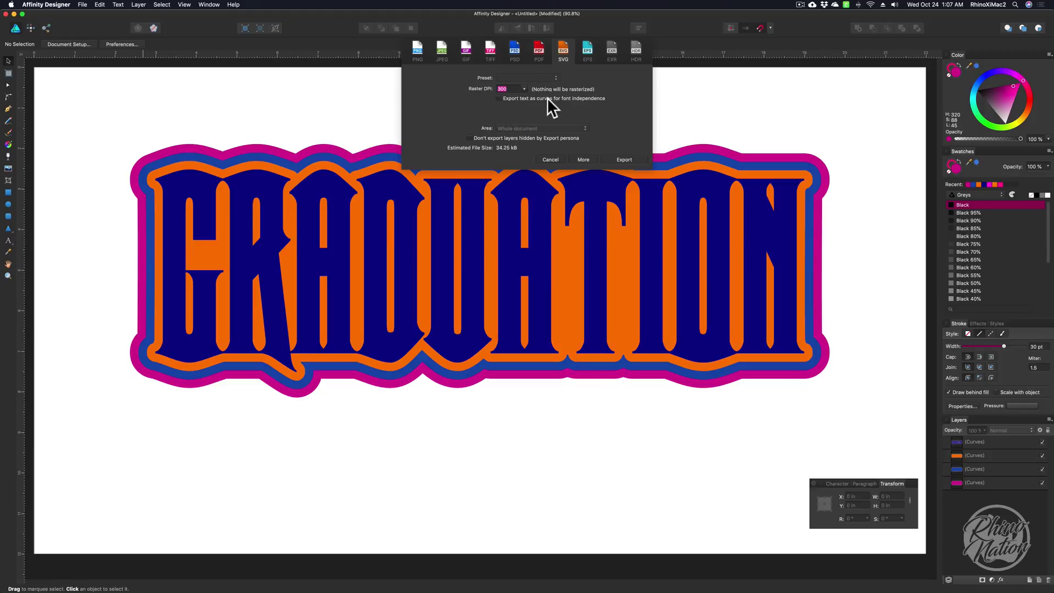
Export the artwork to the Desktop under the name graduation
left_click(630, 157)
type("gr")
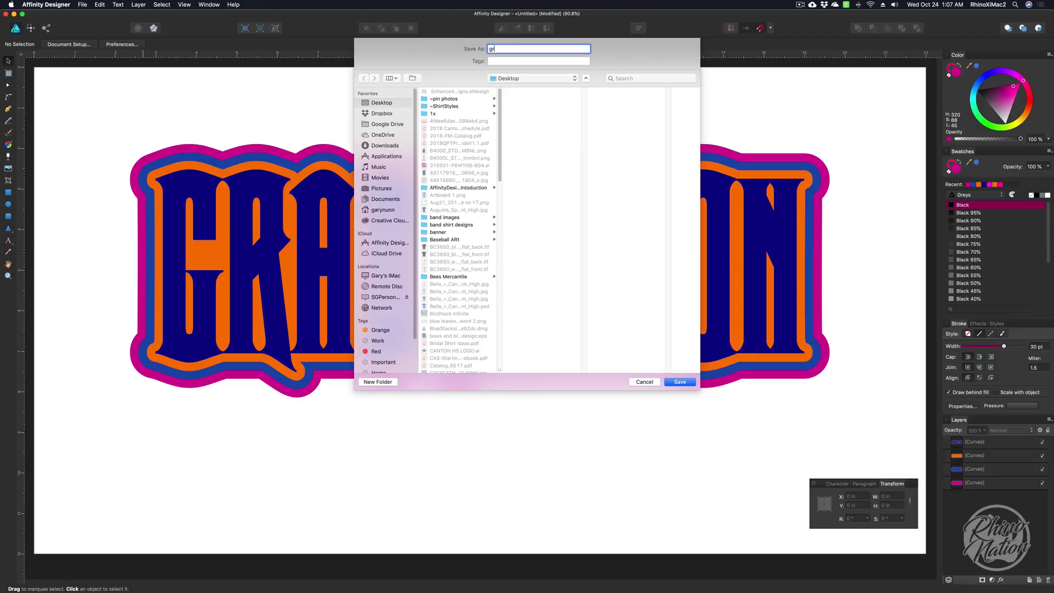
type("aduation")
left_click(680, 381)
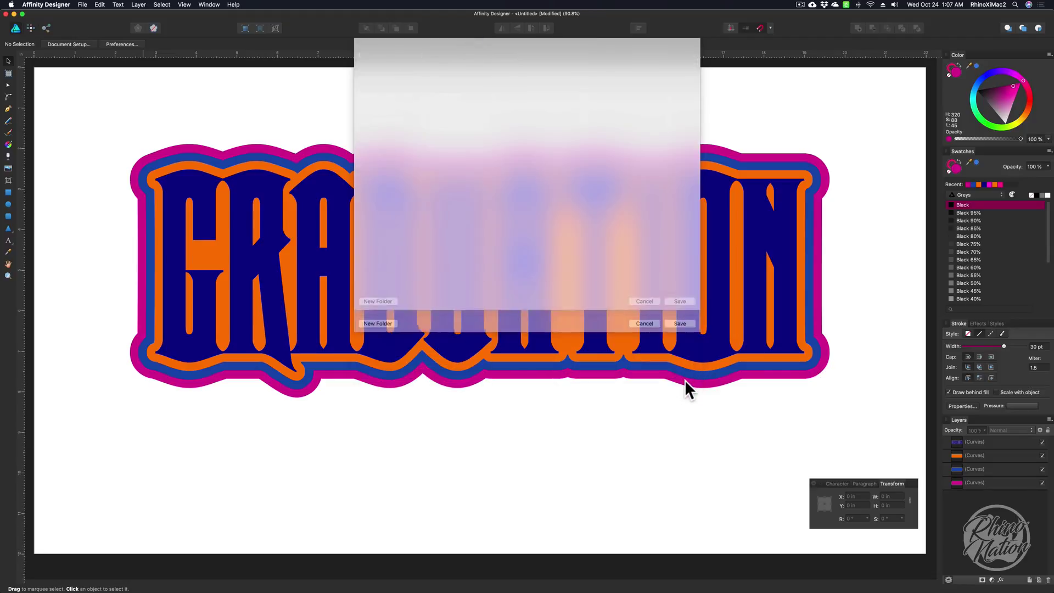
Shift the application window aside to check the exported graduation SVG file on the desktop, and restore the window's position
left_click_drag(955, 13, 903, 21)
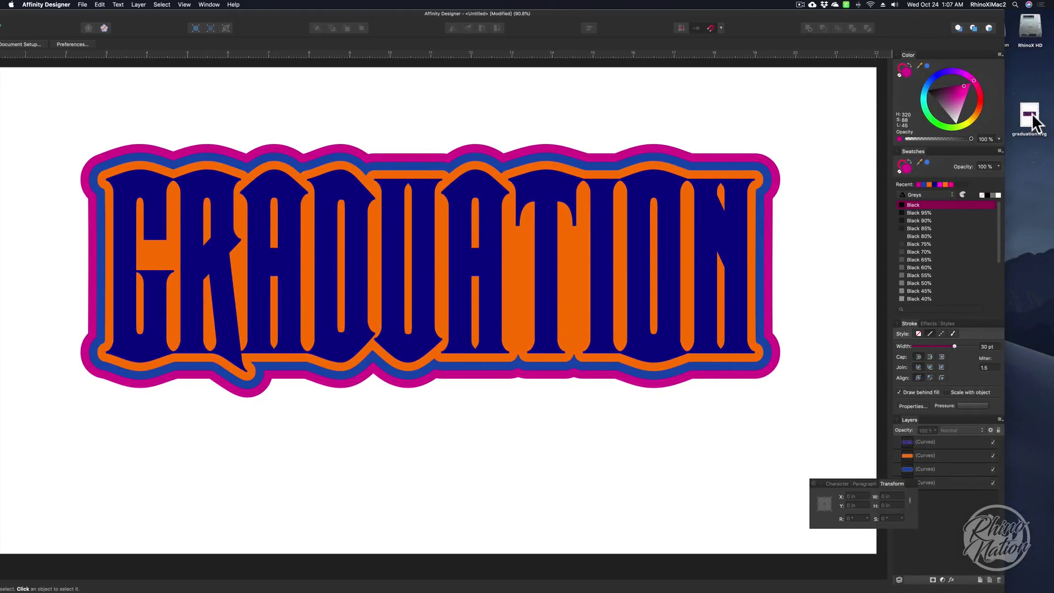
left_click_drag(1033, 122, 889, 96)
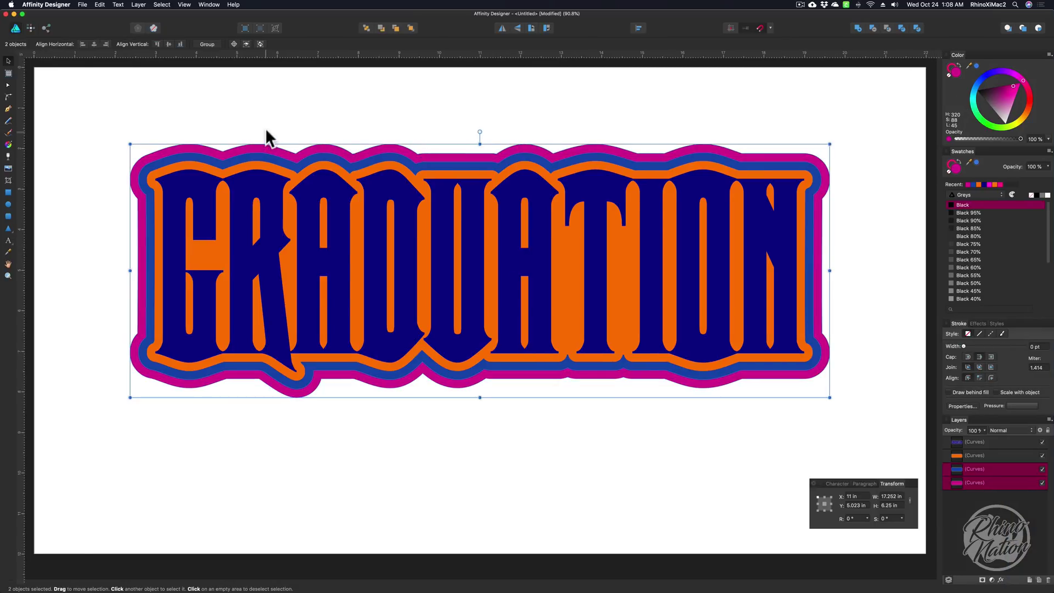
Select all four stacked shapes of the GRADUATION artwork together
left_click(266, 125)
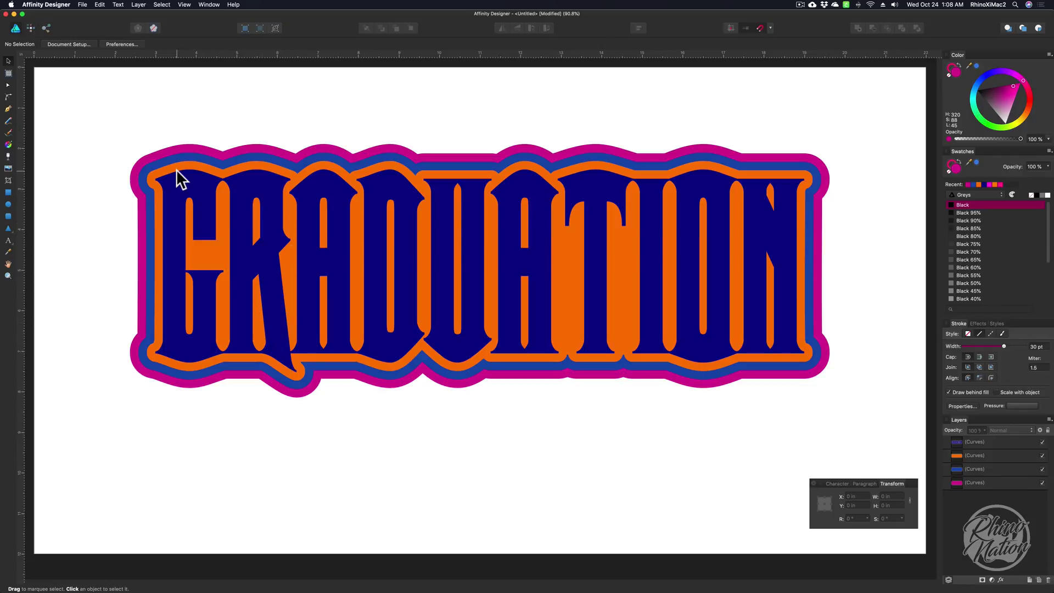
left_click_drag(98, 134, 838, 404)
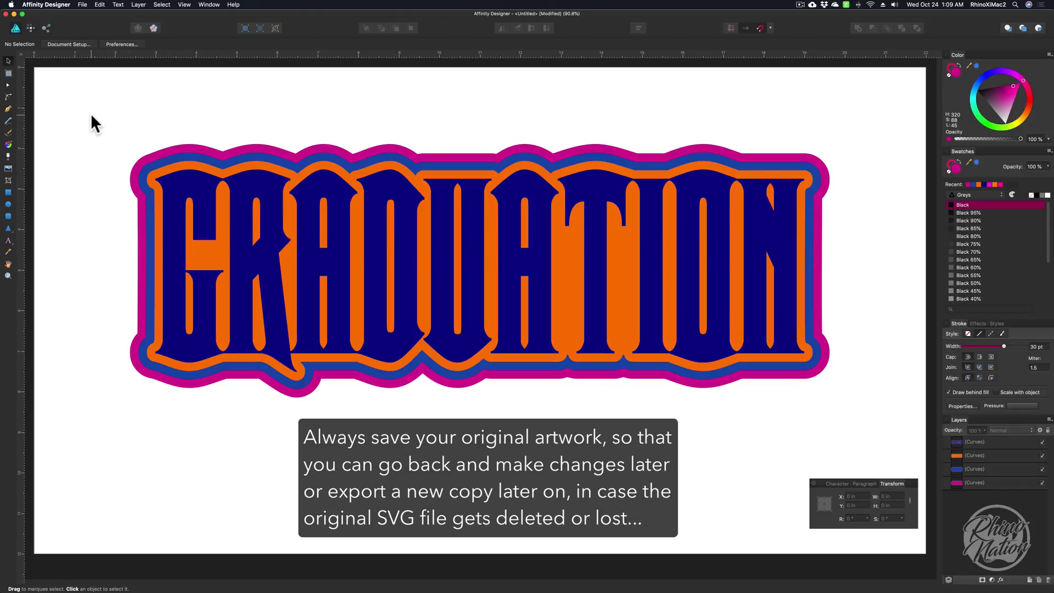
left_click_drag(91, 113, 851, 427)
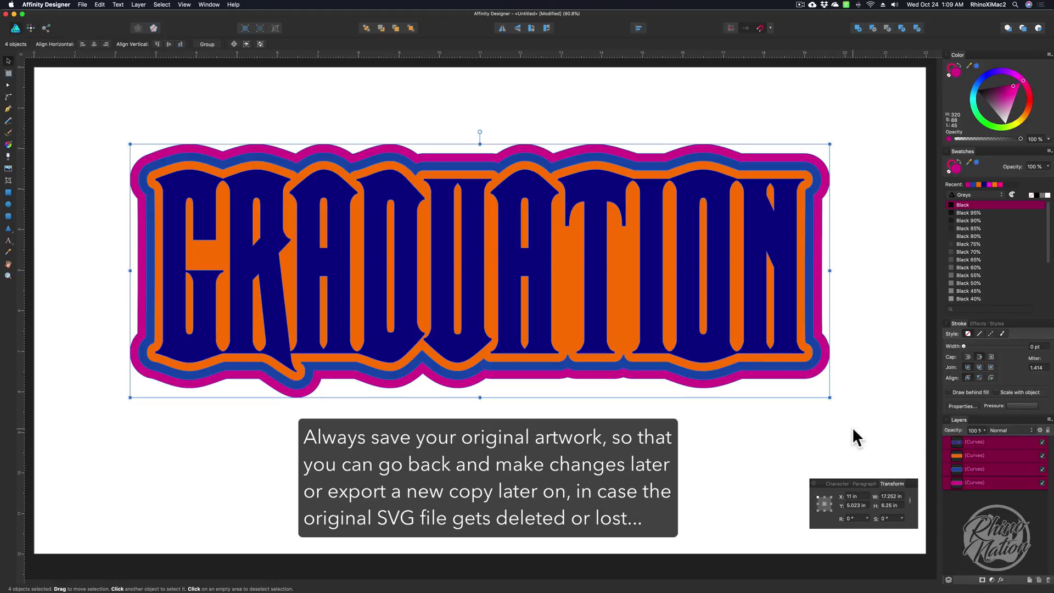